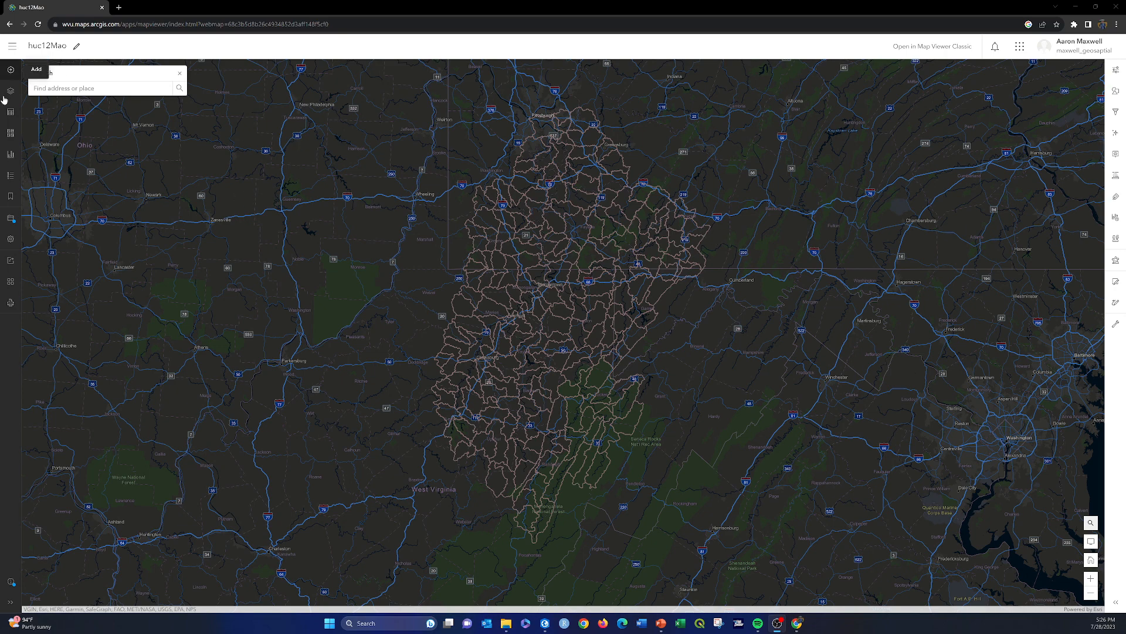
Step: Save the current huc12Mao map
{"action": "left_click", "coordinate": [12, 221]}
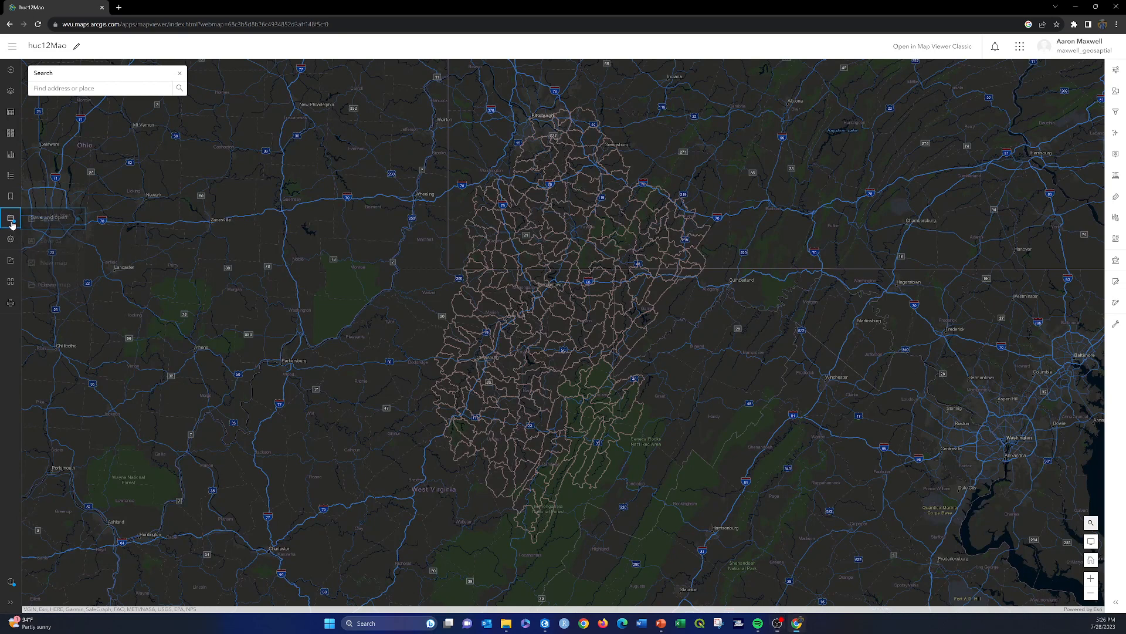
{"action": "left_click", "coordinate": [62, 221]}
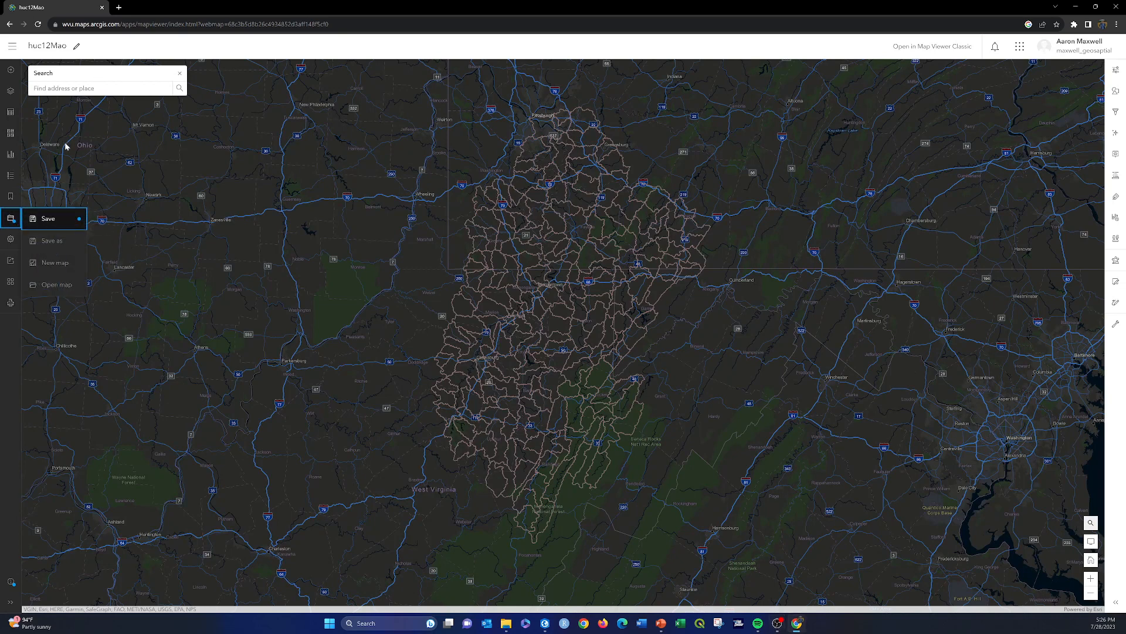
{"action": "left_click", "coordinate": [48, 219]}
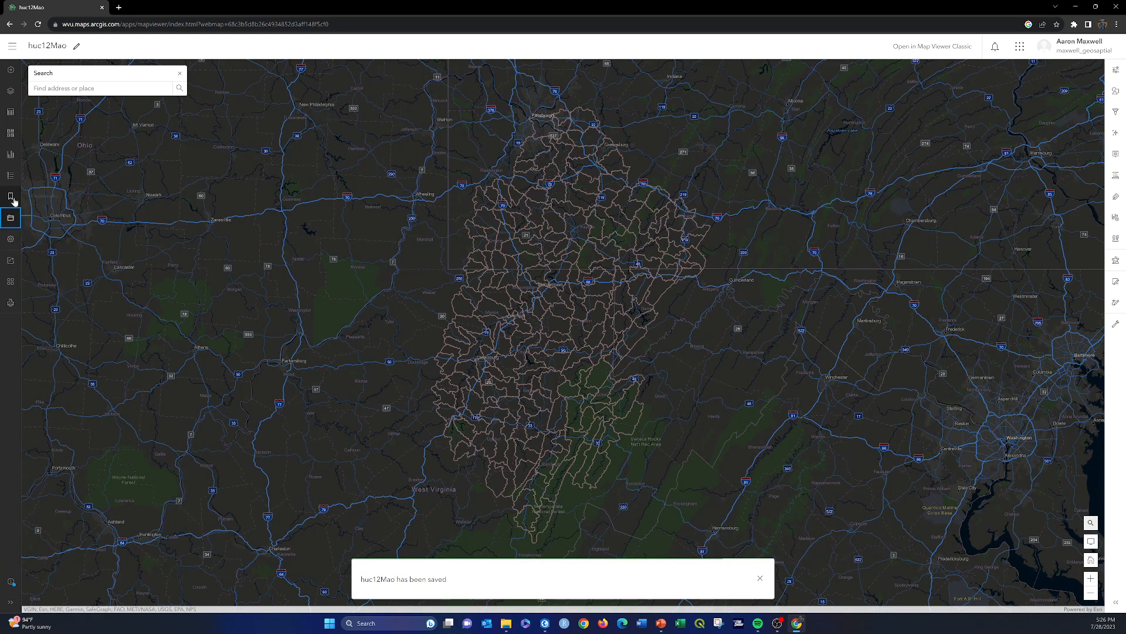
Step: Create a new blank map
{"action": "left_click", "coordinate": [9, 218]}
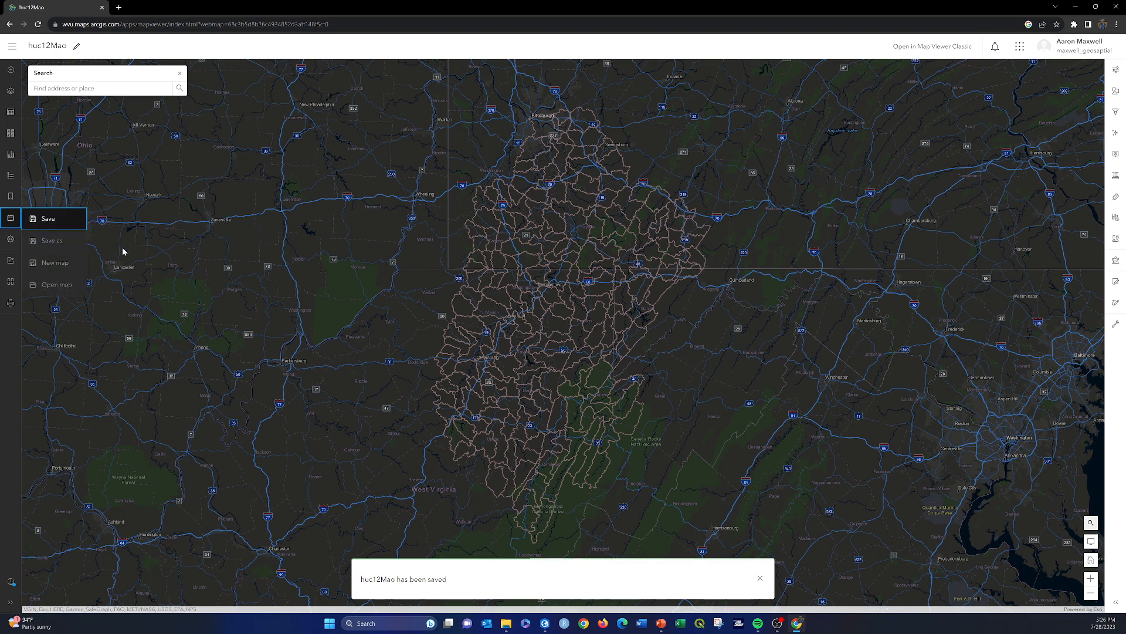
{"action": "left_click", "coordinate": [54, 262]}
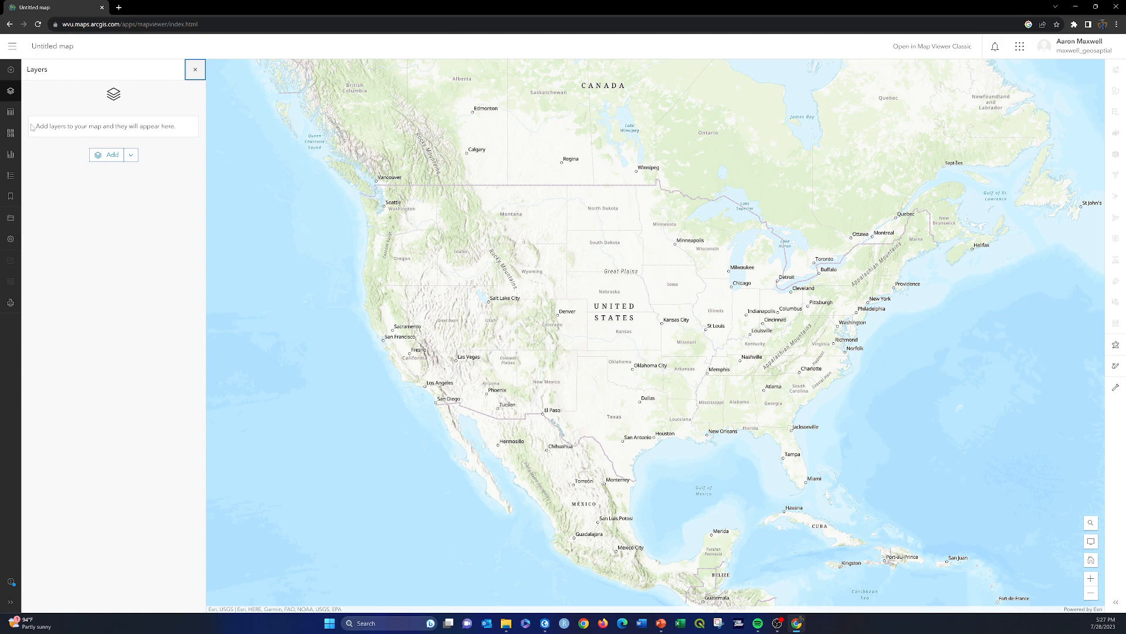
Step: Begin saving the new map with the title summitMap in the newAGOLVideos folder
{"action": "left_click", "coordinate": [11, 217]}
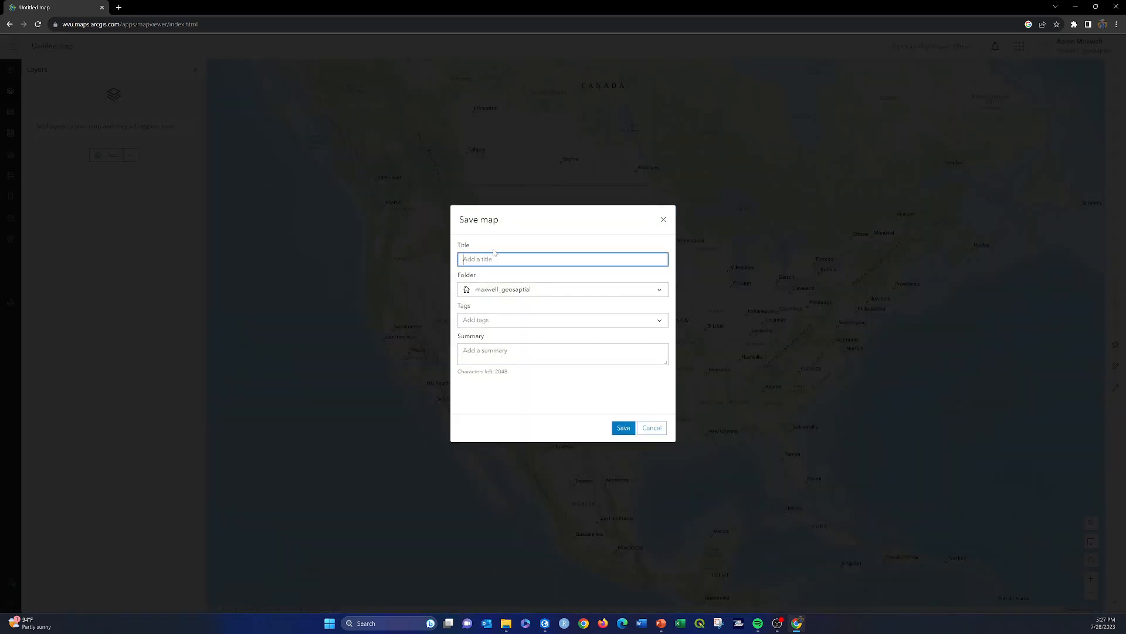
{"action": "type", "text": "summitMap"}
{"action": "left_click", "coordinate": [656, 288]}
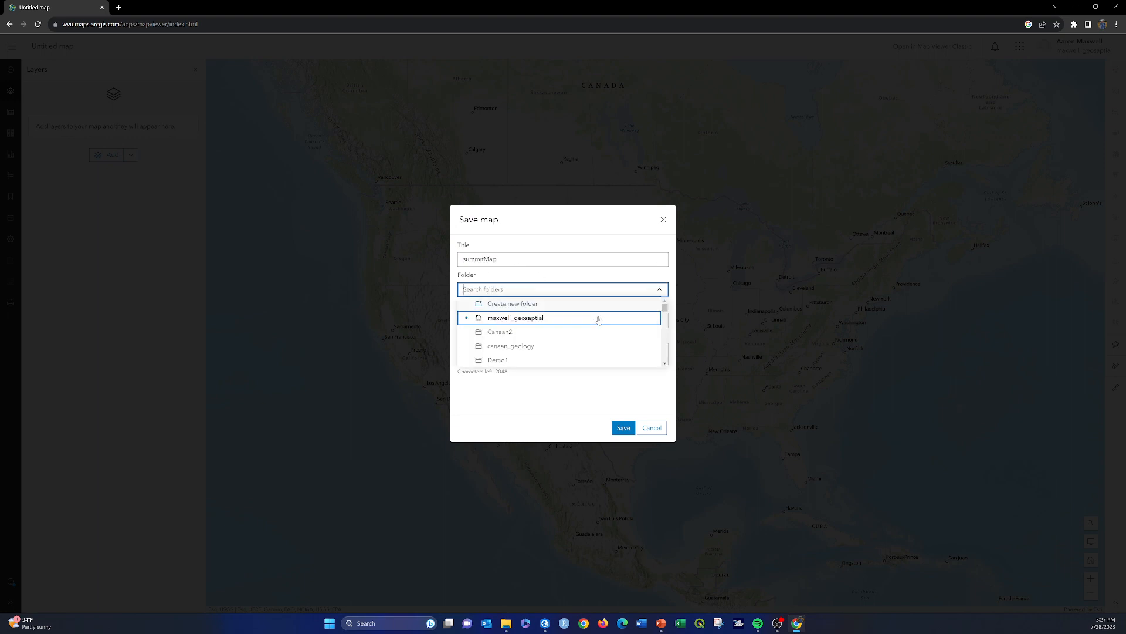
{"action": "scroll", "coordinate": [586, 340], "scroll_direction": "down", "scroll_amount": 5}
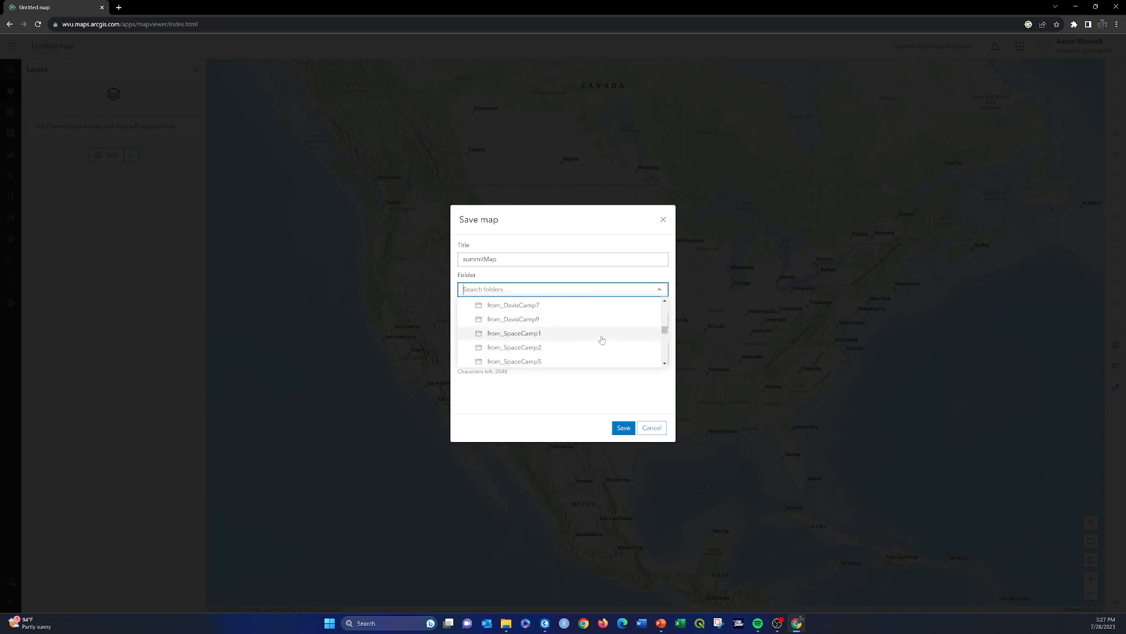
{"action": "scroll", "coordinate": [602, 339], "scroll_direction": "down", "scroll_amount": 5}
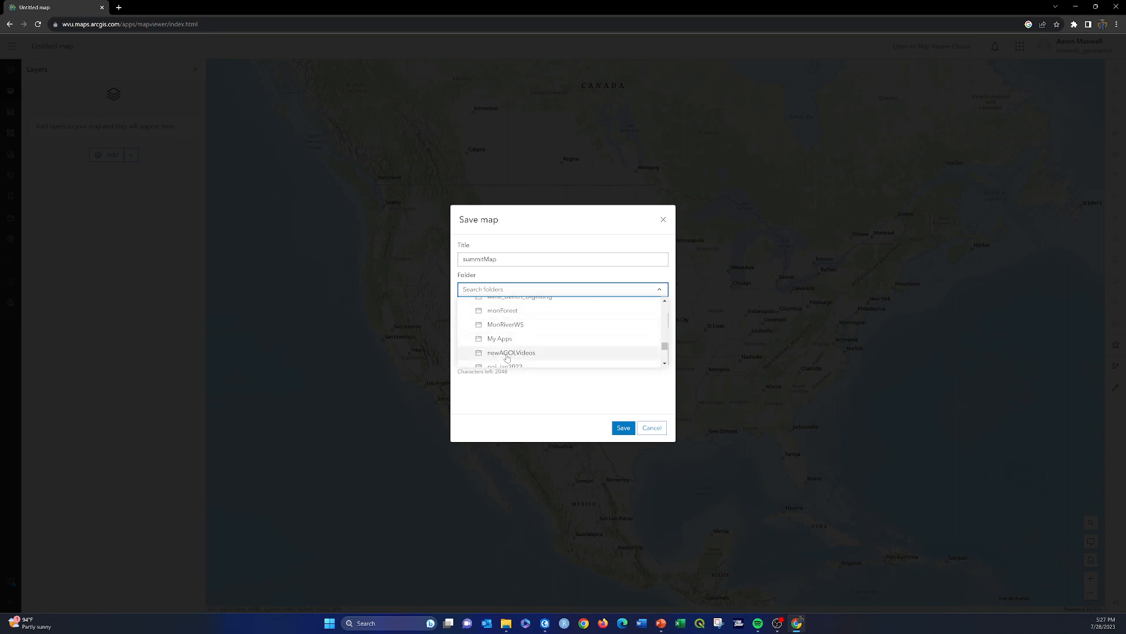
{"action": "left_click", "coordinate": [499, 354]}
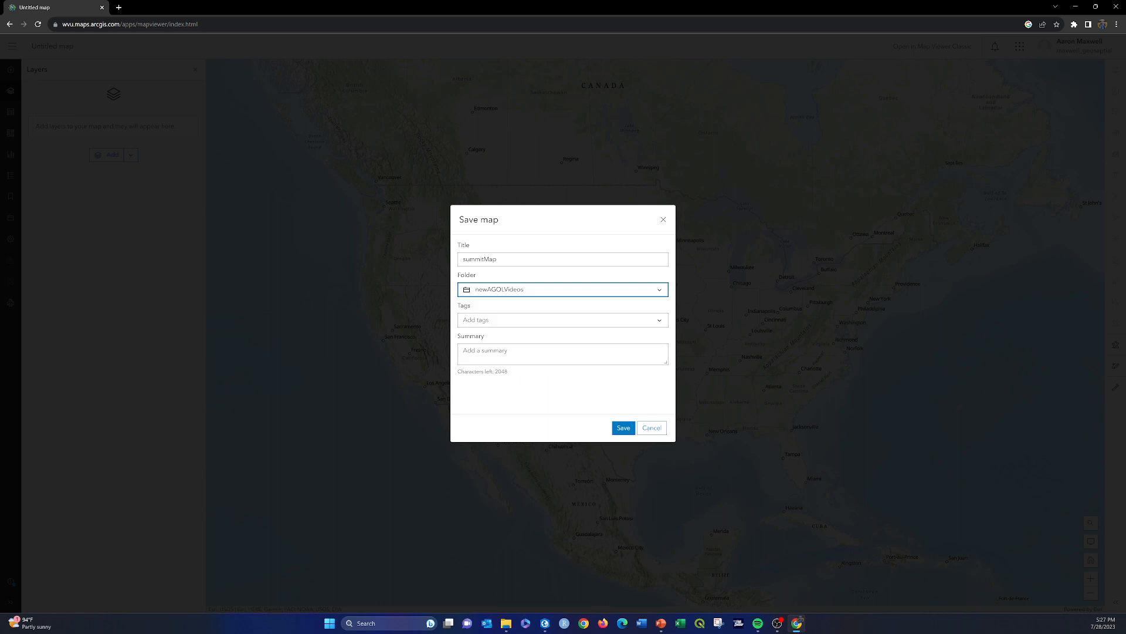
Step: Add the tags wv, west virginia, summits and wv view to the map
{"action": "left_click", "coordinate": [498, 319]}
{"action": "type", "text": "wv"}
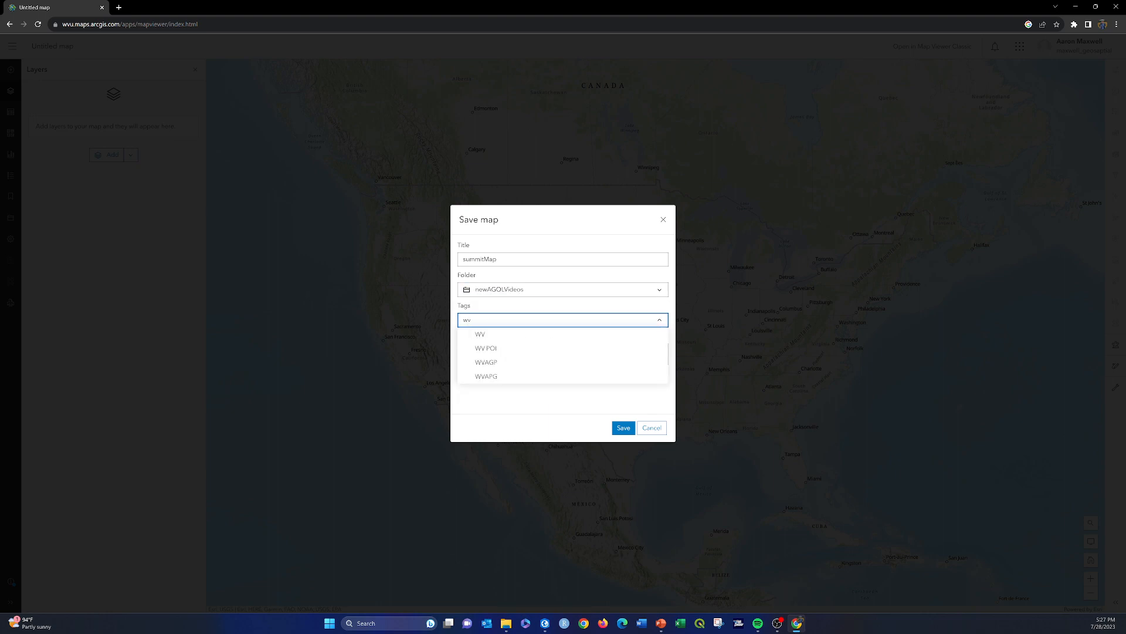
{"action": "key", "text": "Return"}
{"action": "type", "text": "west vir"}
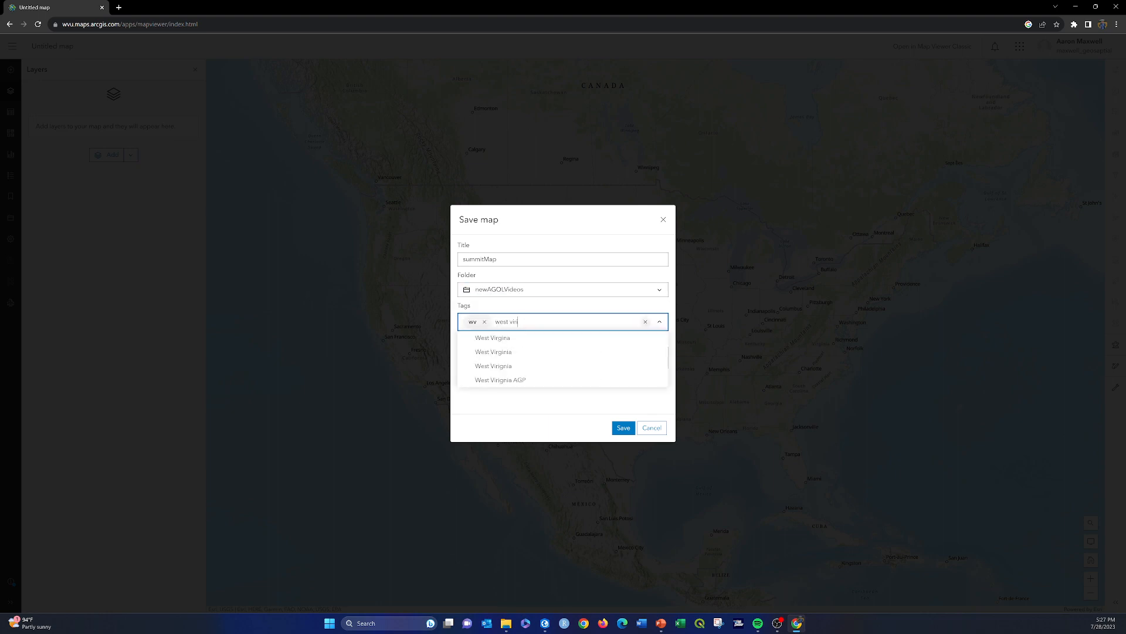
{"action": "type", "text": "ginia"}
{"action": "key", "text": "Return"}
{"action": "type", "text": "s"}
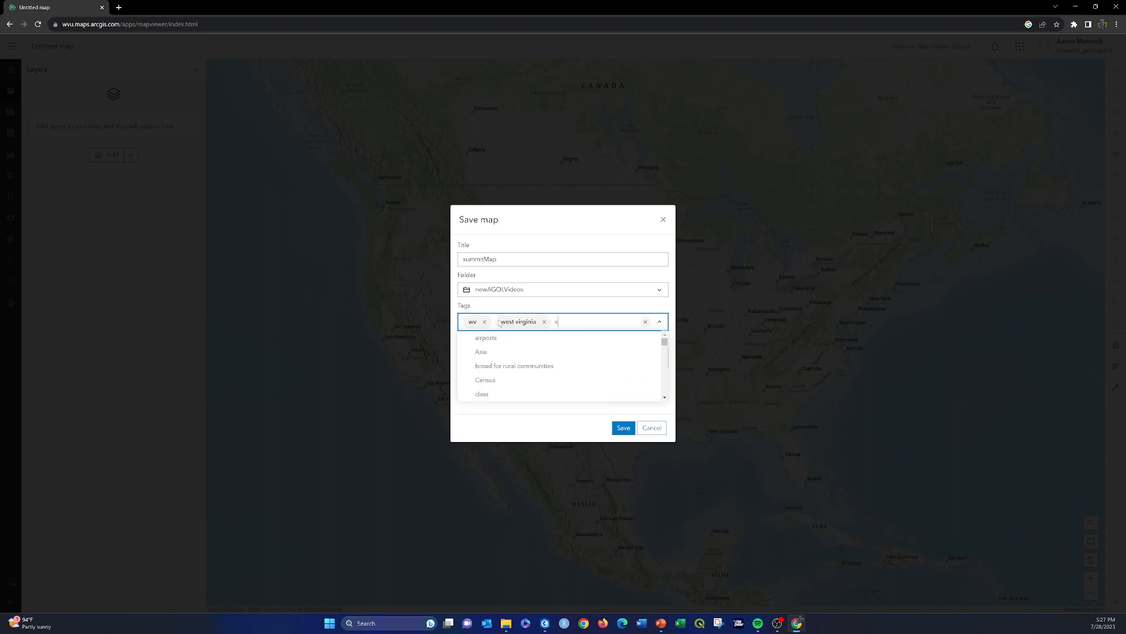
{"action": "type", "text": "ummits"}
{"action": "key", "text": "Return"}
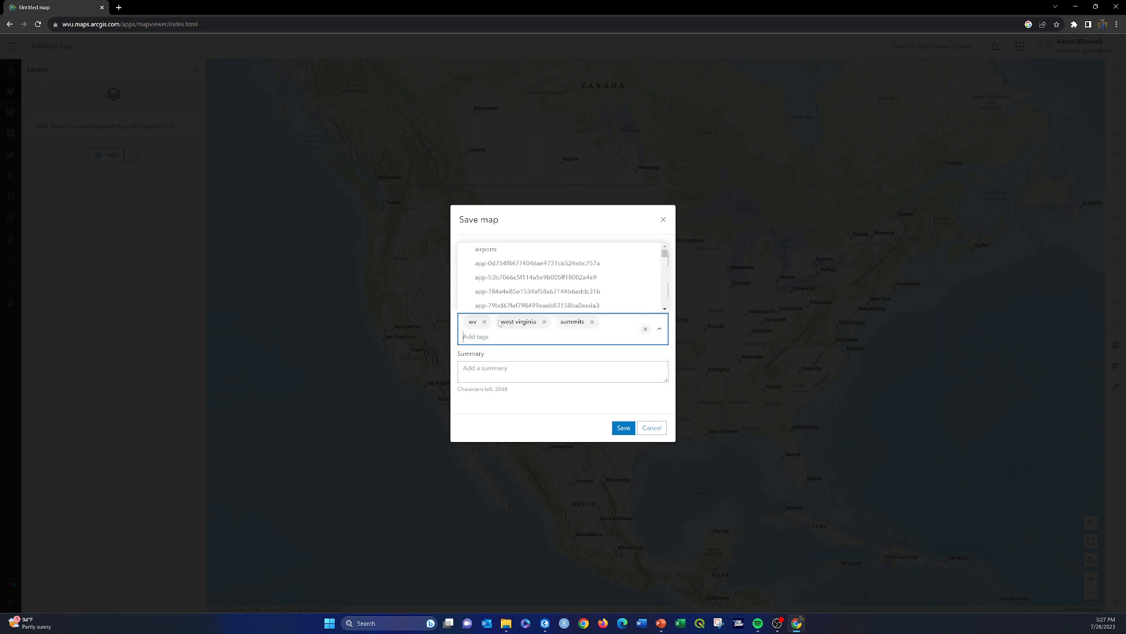
{"action": "type", "text": "wv view"}
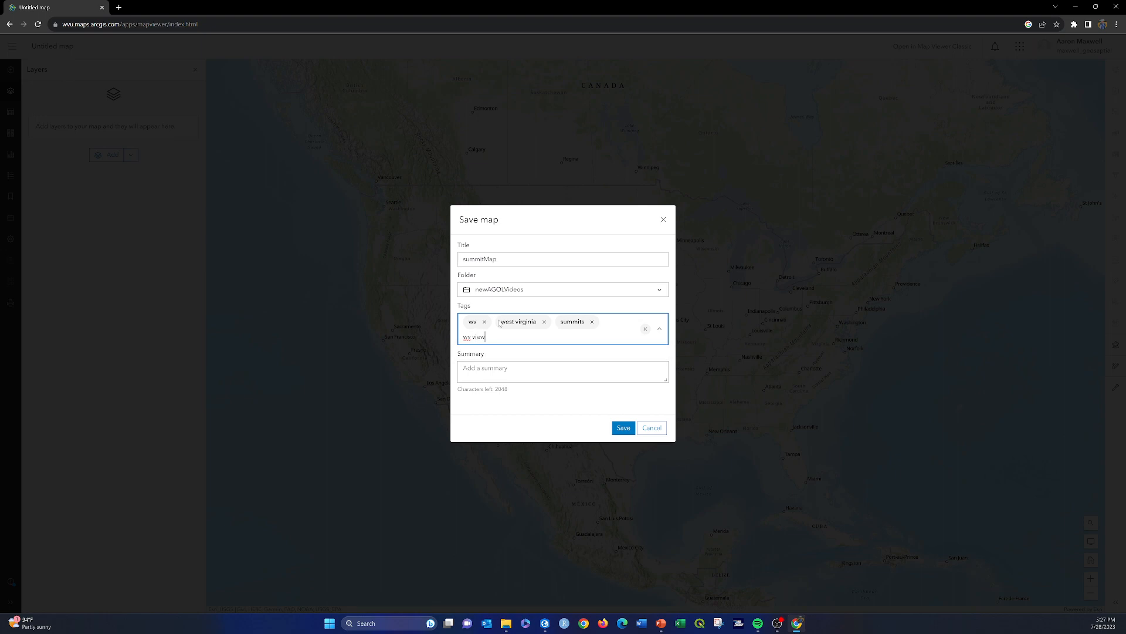
{"action": "key", "text": "Return"}
Step: Enter the summary "Map showing major summits in West Virginia" and save the map
{"action": "left_click", "coordinate": [519, 395]}
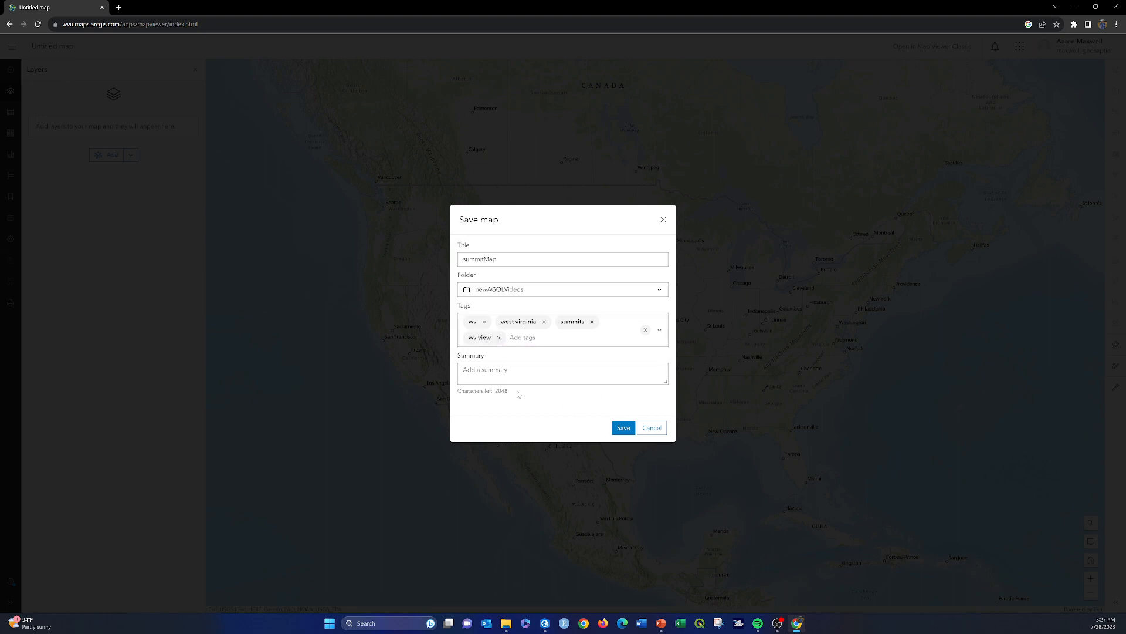
{"action": "left_click", "coordinate": [510, 372]}
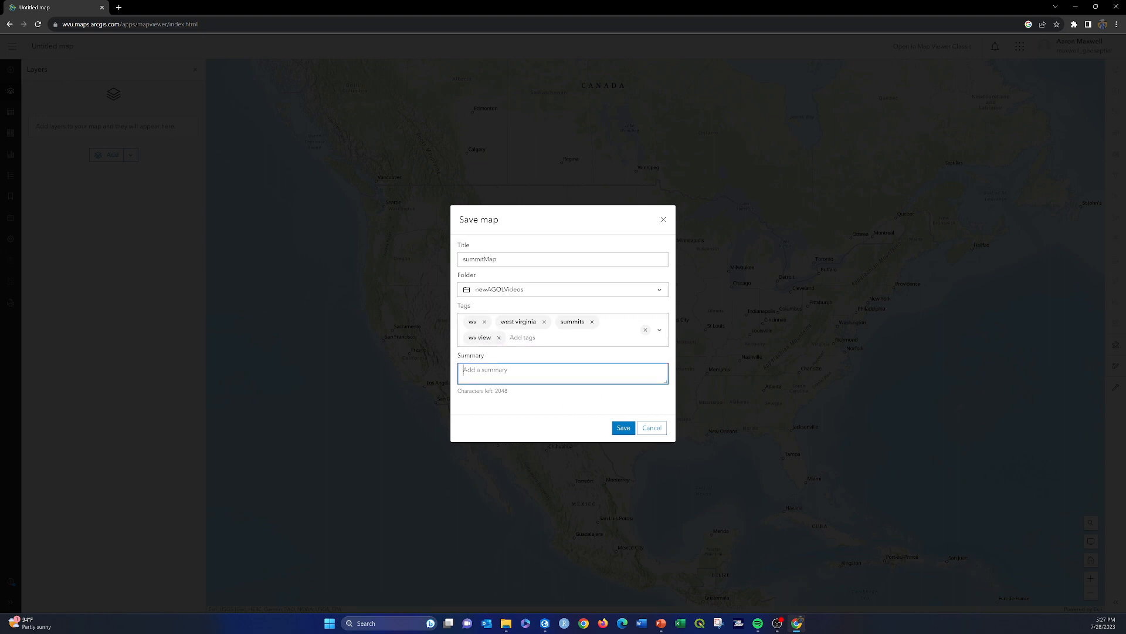
{"action": "type", "text": "Map showing major summits in West Virginia."}
{"action": "left_click", "coordinate": [623, 428]}
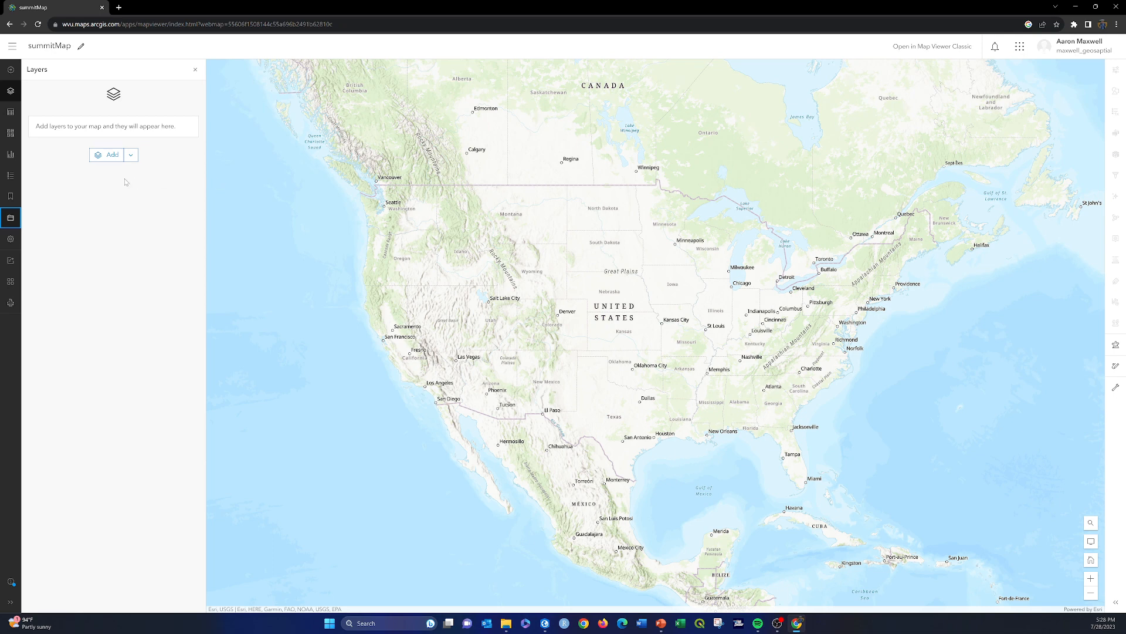
Step: Browse your own content and add the MonForestData2 layer to the map
{"action": "left_click", "coordinate": [11, 70]}
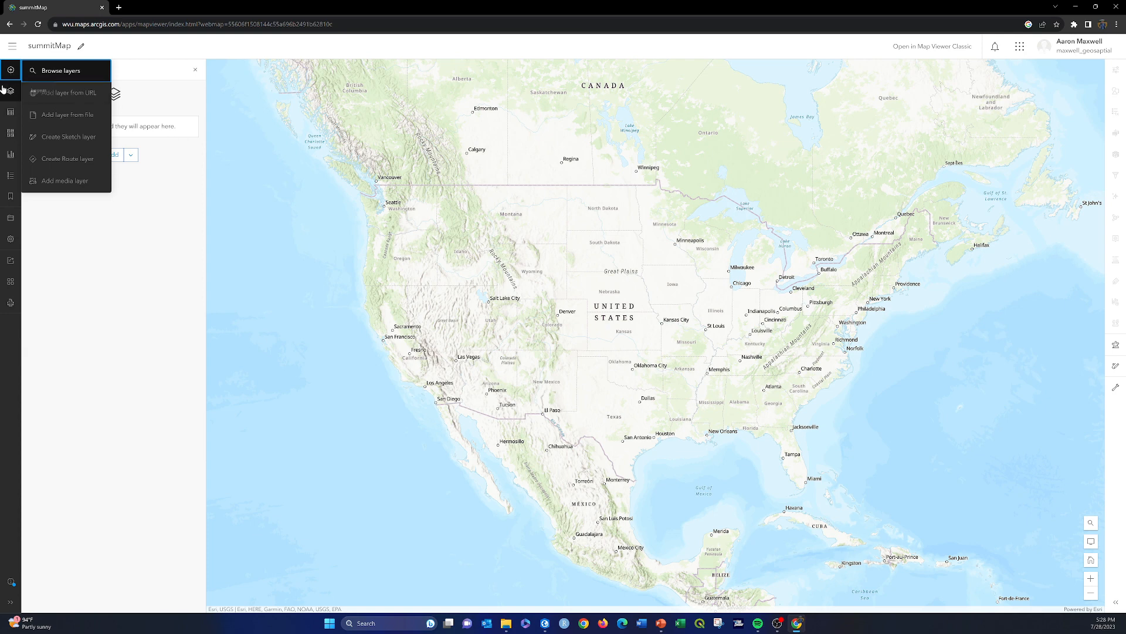
{"action": "left_click", "coordinate": [60, 72]}
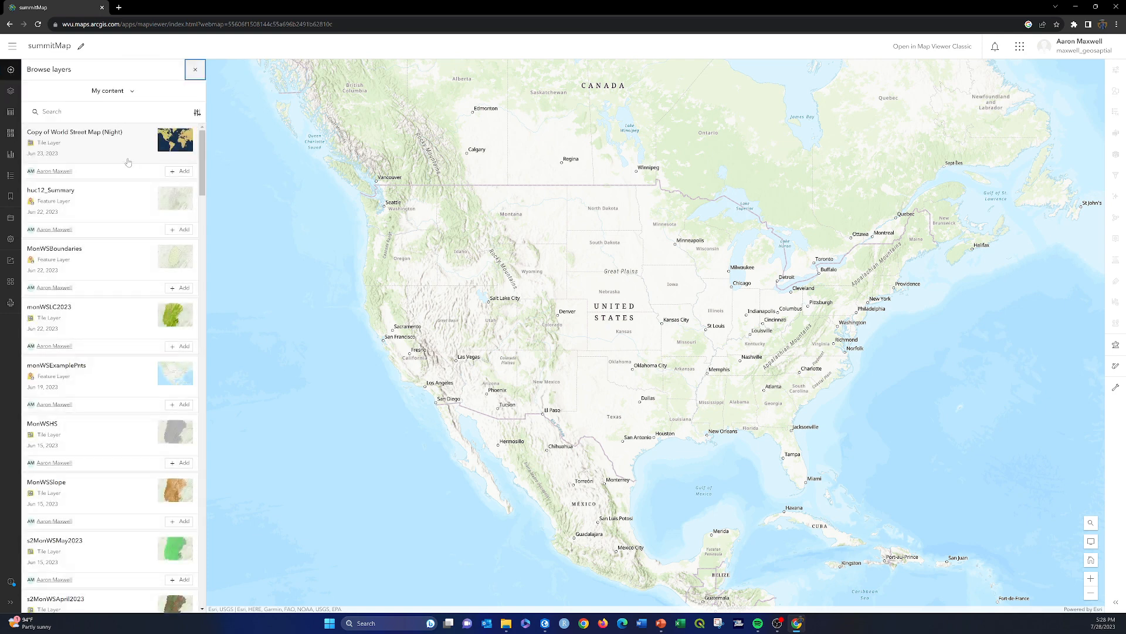
{"action": "scroll", "coordinate": [102, 189], "scroll_direction": "down", "scroll_amount": 7}
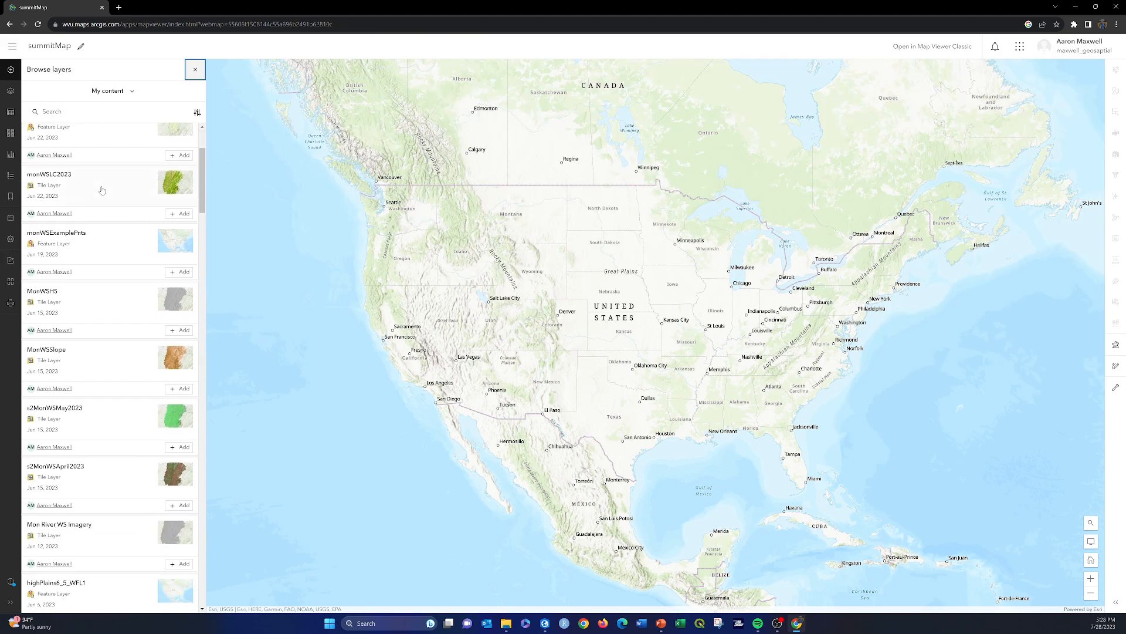
{"action": "scroll", "coordinate": [102, 190], "scroll_direction": "up", "scroll_amount": 7}
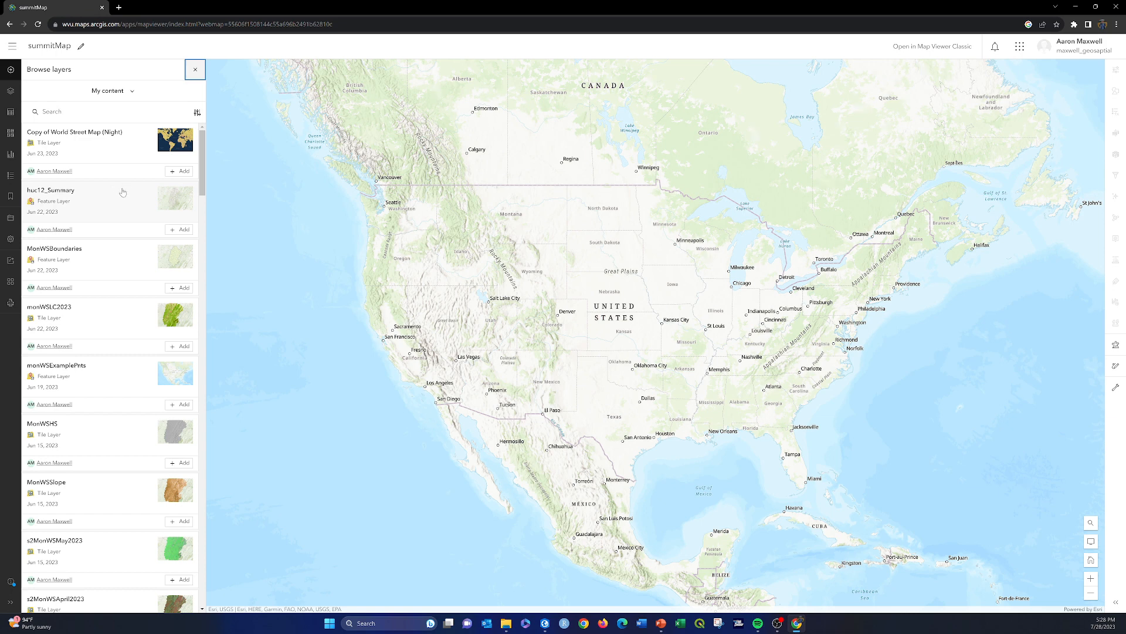
{"action": "scroll", "coordinate": [105, 210], "scroll_direction": "down", "scroll_amount": 5}
{"action": "scroll", "coordinate": [105, 210], "scroll_direction": "down", "scroll_amount": 5}
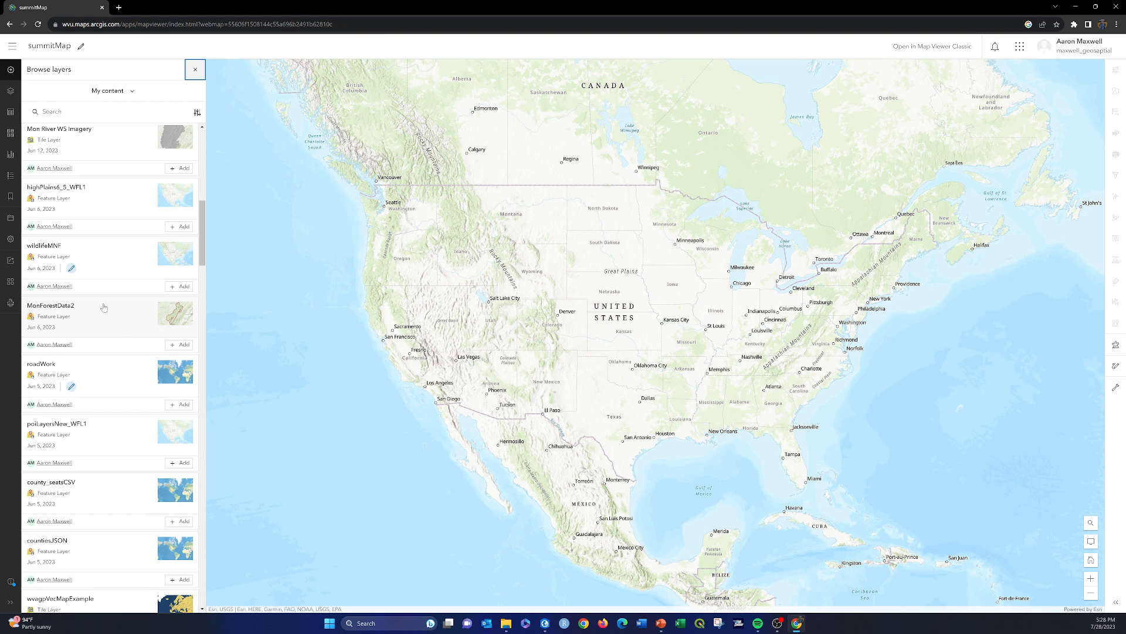
{"action": "left_click", "coordinate": [182, 345]}
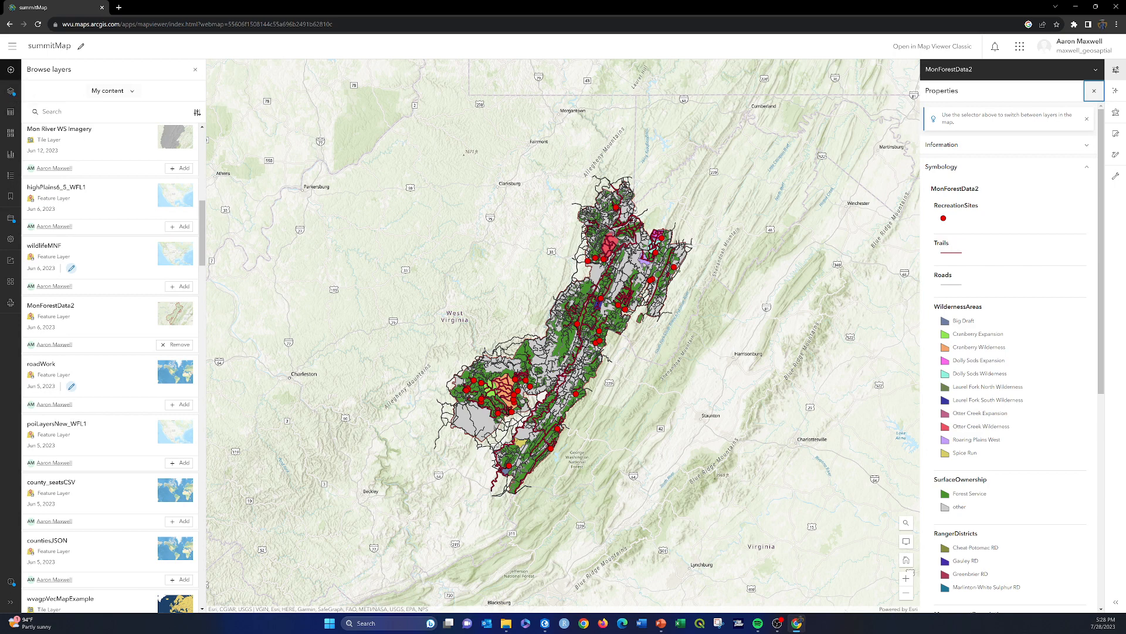
Step: Ungroup the MonForestData2 group layer in the layer list
{"action": "left_click", "coordinate": [10, 92]}
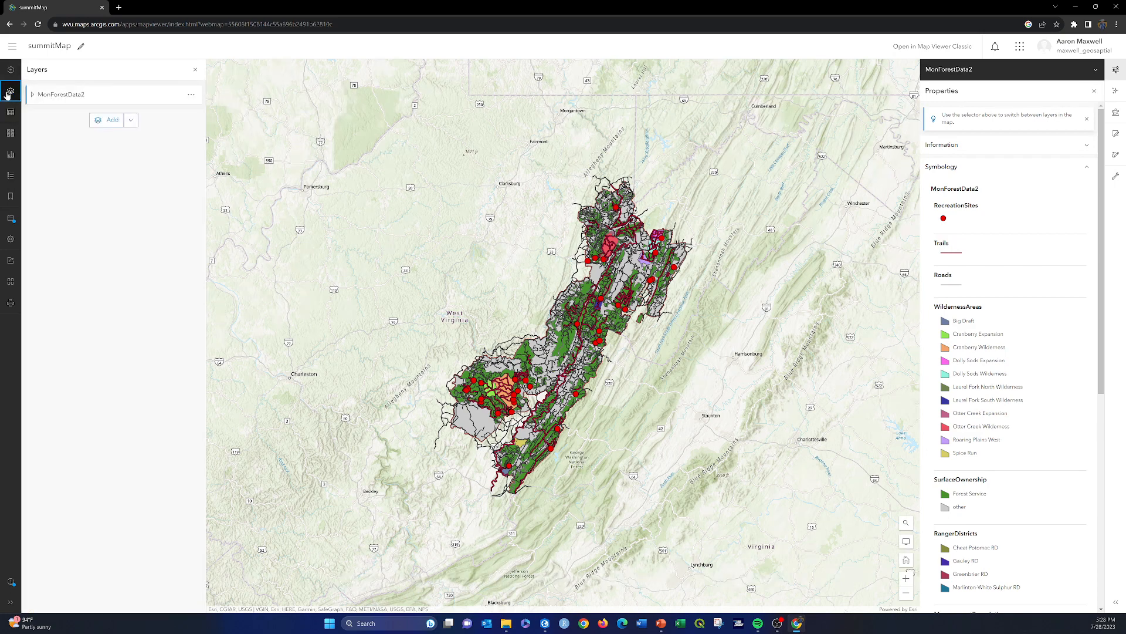
{"action": "left_click", "coordinate": [37, 99]}
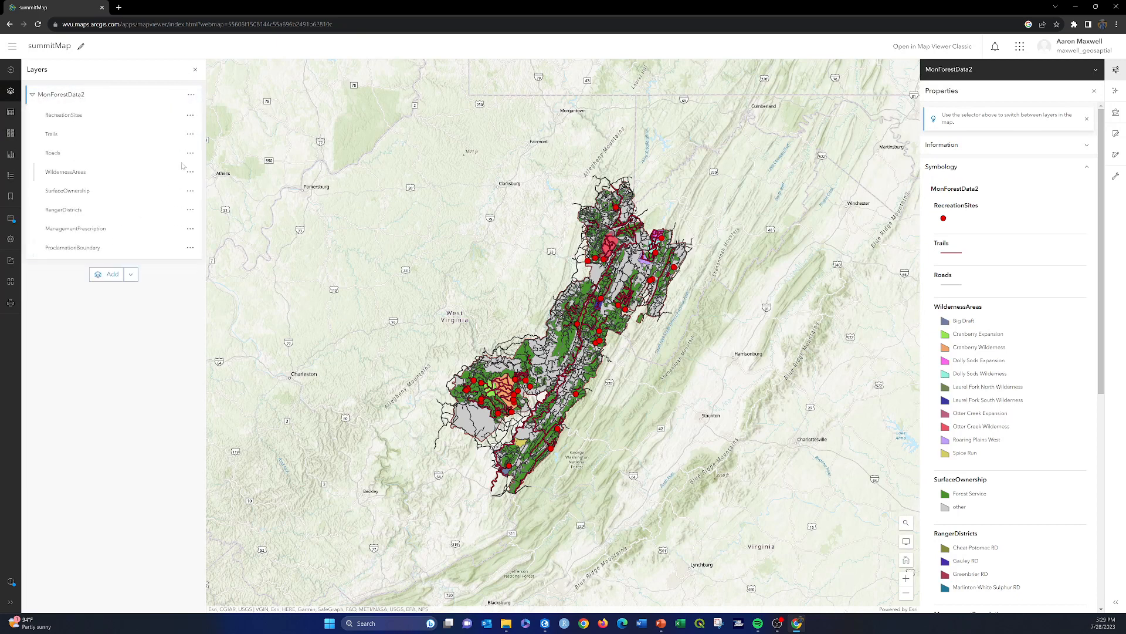
{"action": "left_click", "coordinate": [34, 97]}
{"action": "left_click", "coordinate": [192, 95]}
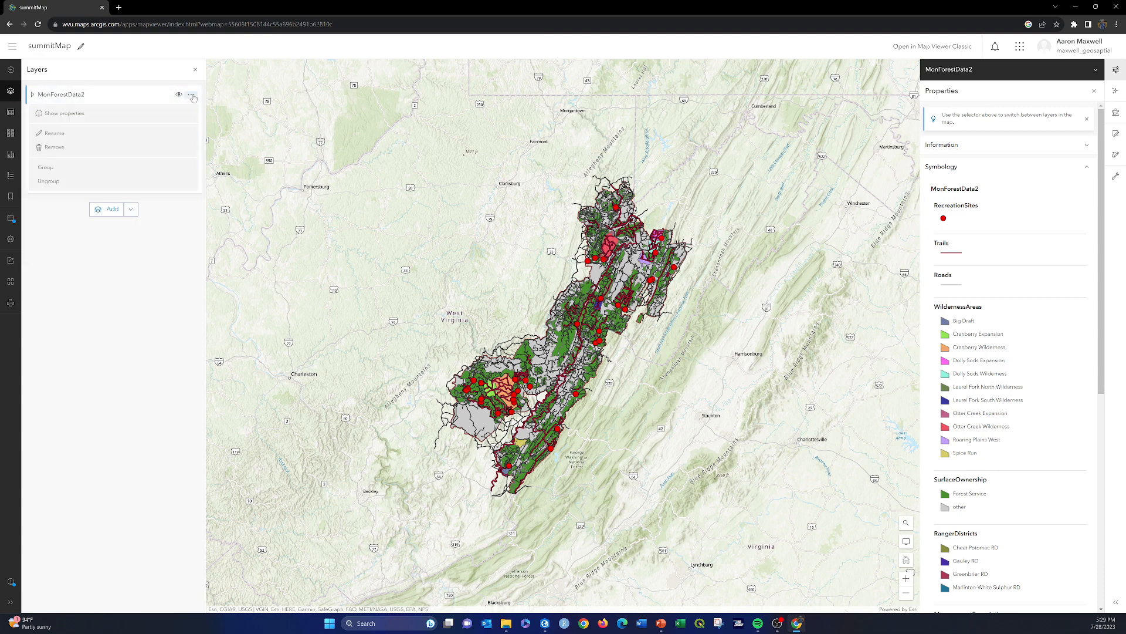
{"action": "left_click", "coordinate": [42, 182]}
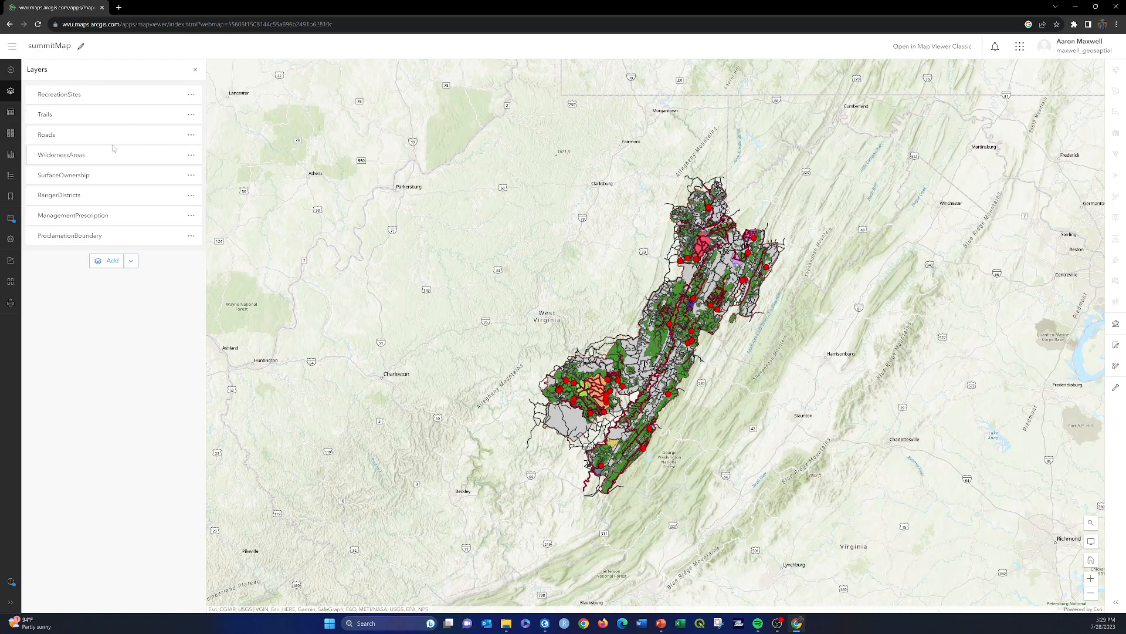
Step: Remove the RecreationSites, Trails and Roads layers from the map
{"action": "left_click", "coordinate": [191, 95]}
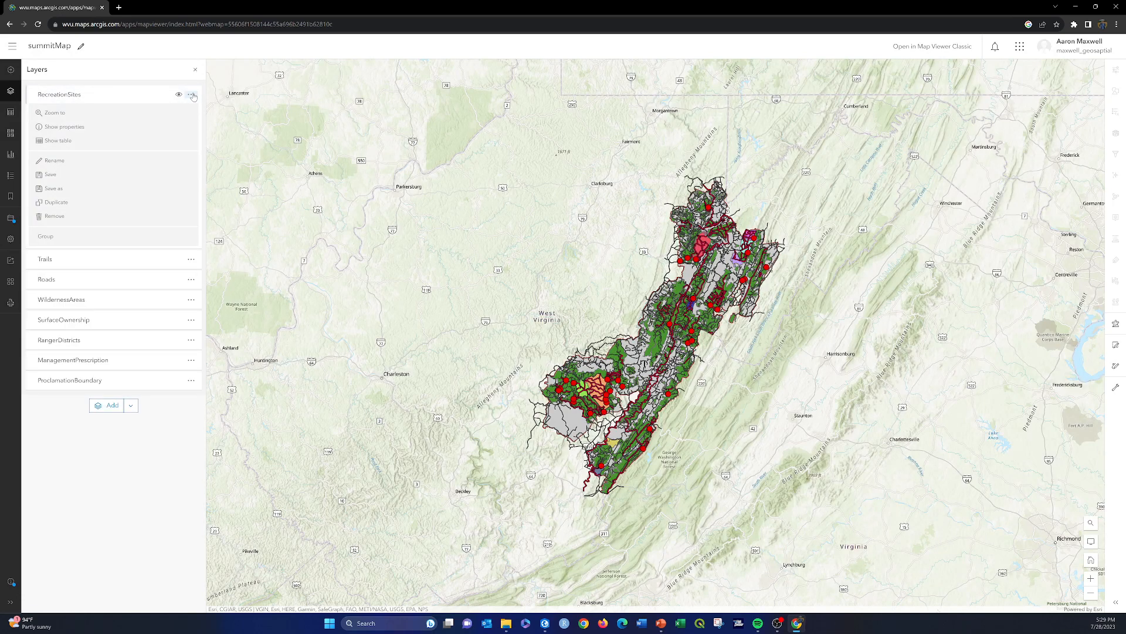
{"action": "left_click", "coordinate": [55, 216]}
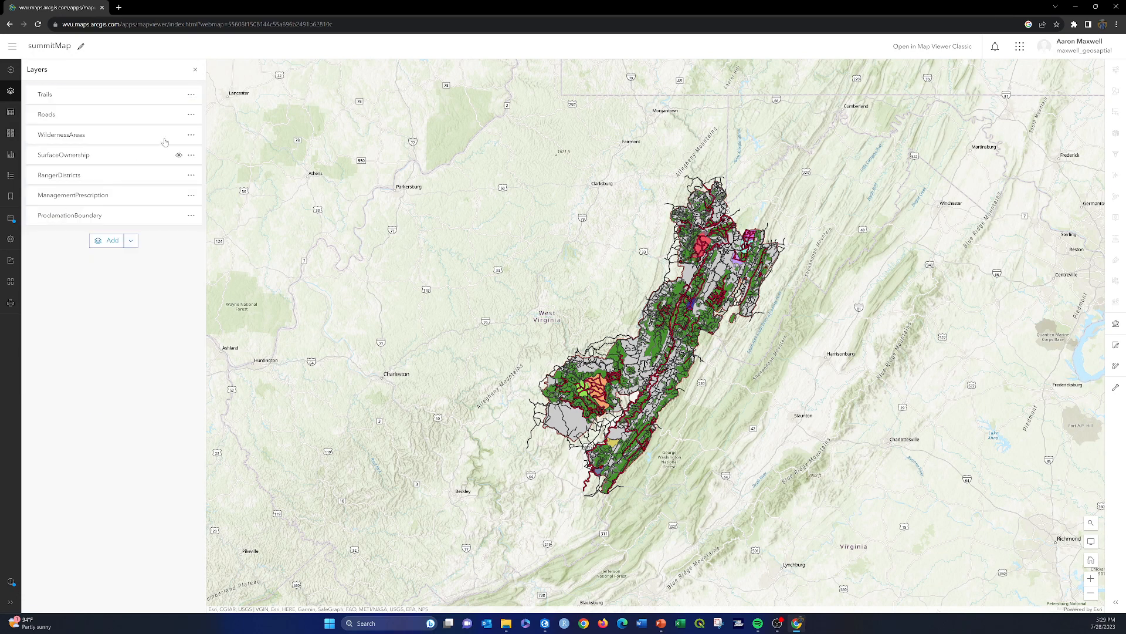
{"action": "left_click", "coordinate": [192, 94]}
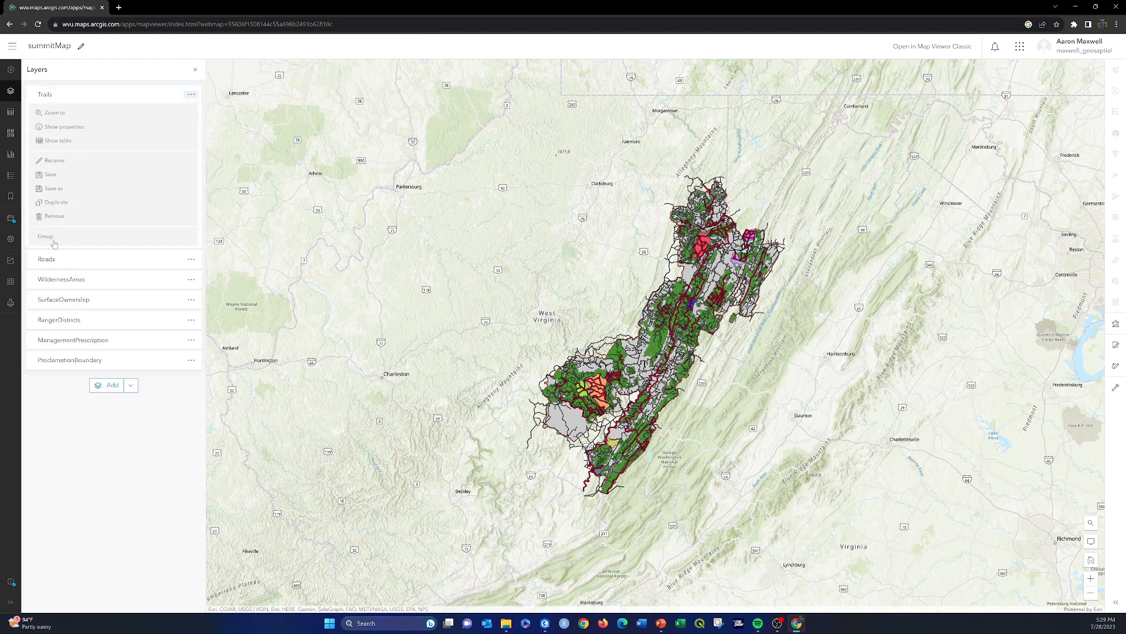
{"action": "left_click", "coordinate": [55, 216]}
{"action": "left_click", "coordinate": [192, 94]}
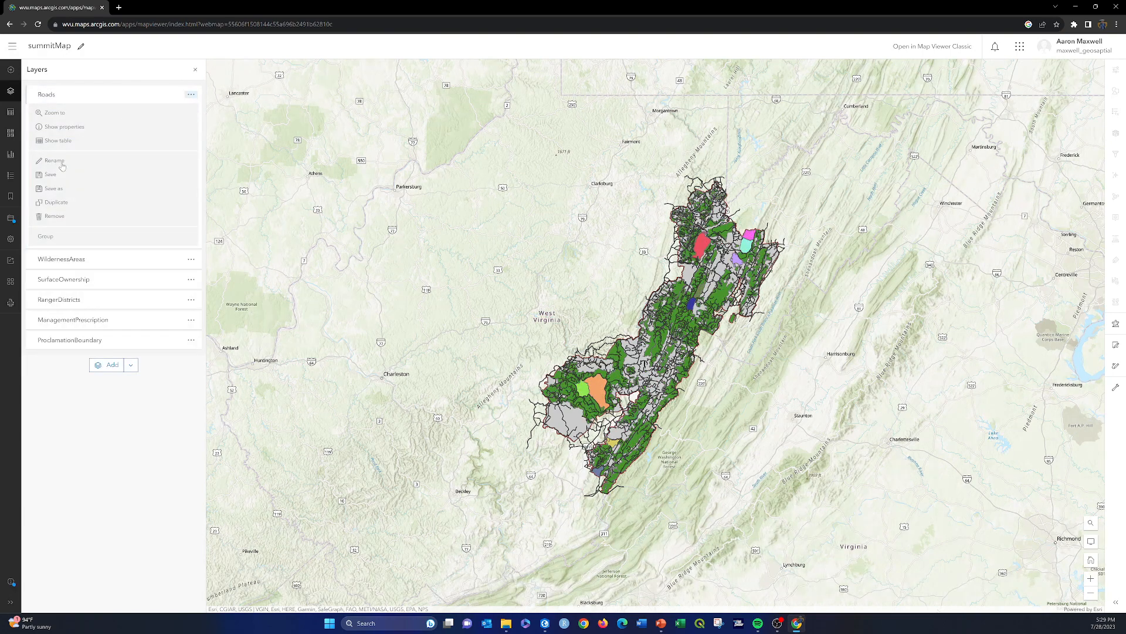
{"action": "left_click", "coordinate": [54, 215]}
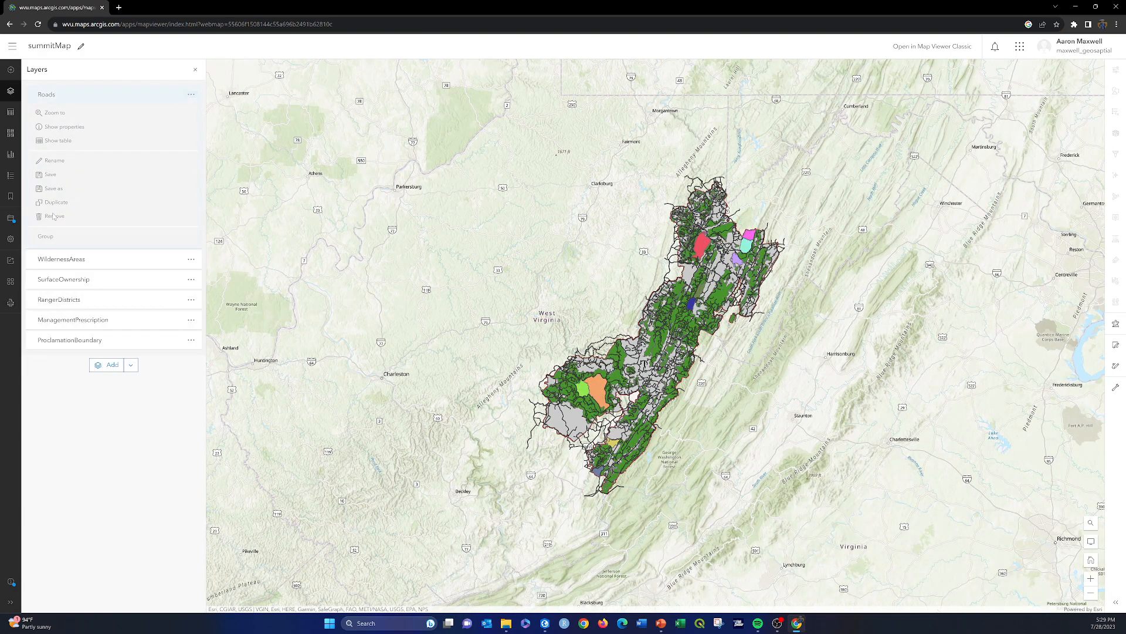
Step: Remove the WildernessAreas, SurfaceOwnership, RangerDistricts and ManagementPrescription layers, keeping ProclamationBoundary, and save the map
{"action": "left_click", "coordinate": [183, 94]}
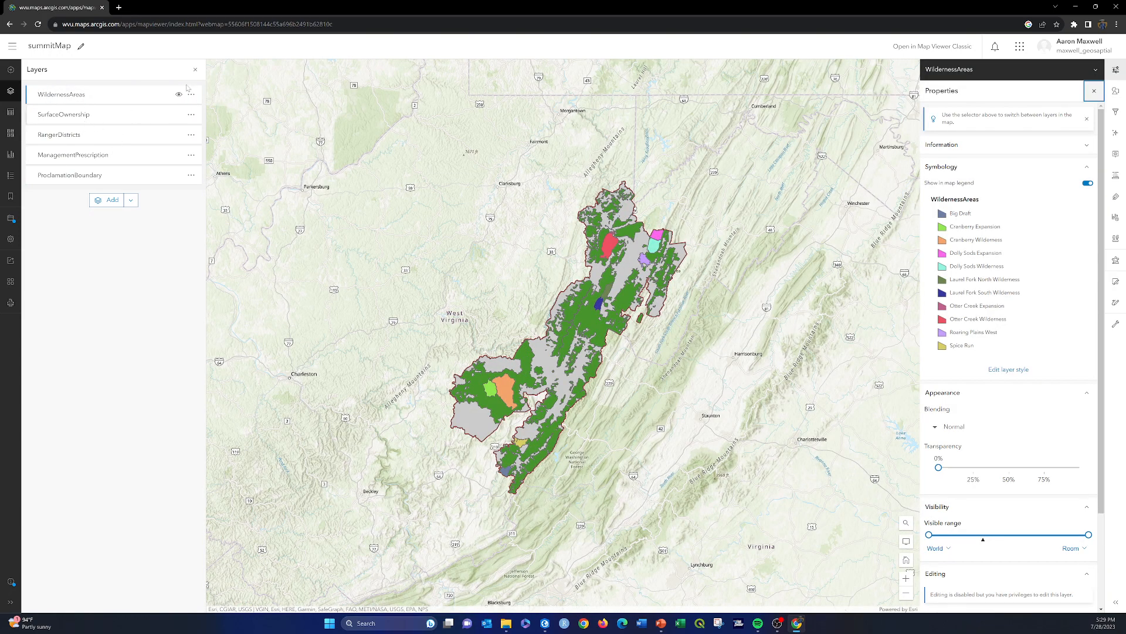
{"action": "left_click", "coordinate": [191, 95]}
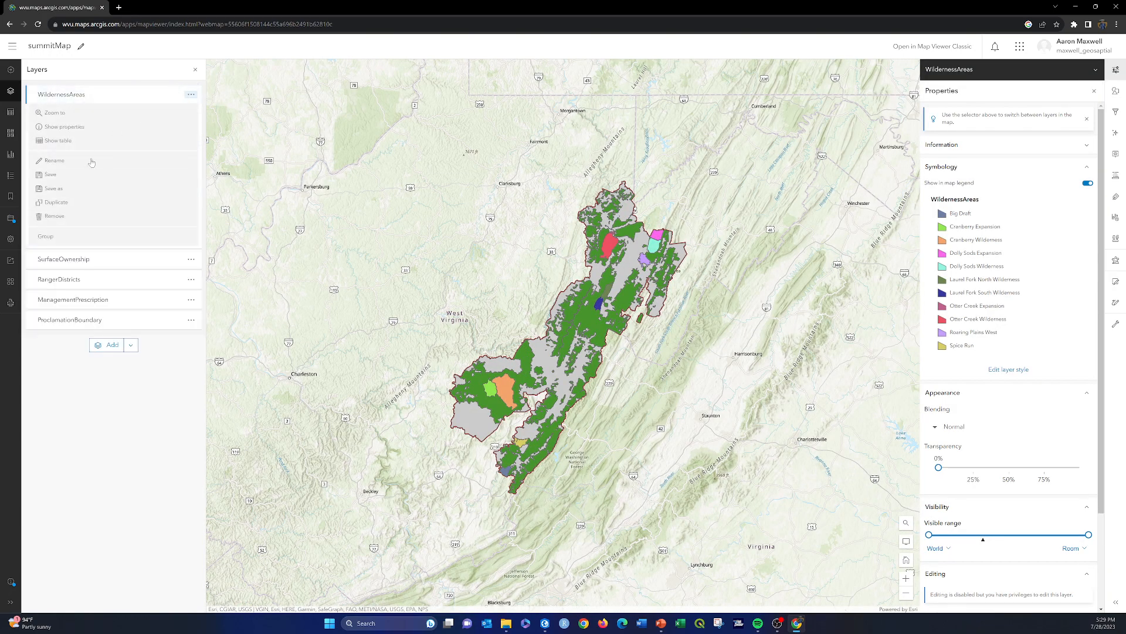
{"action": "left_click", "coordinate": [54, 216]}
{"action": "left_click", "coordinate": [192, 94]}
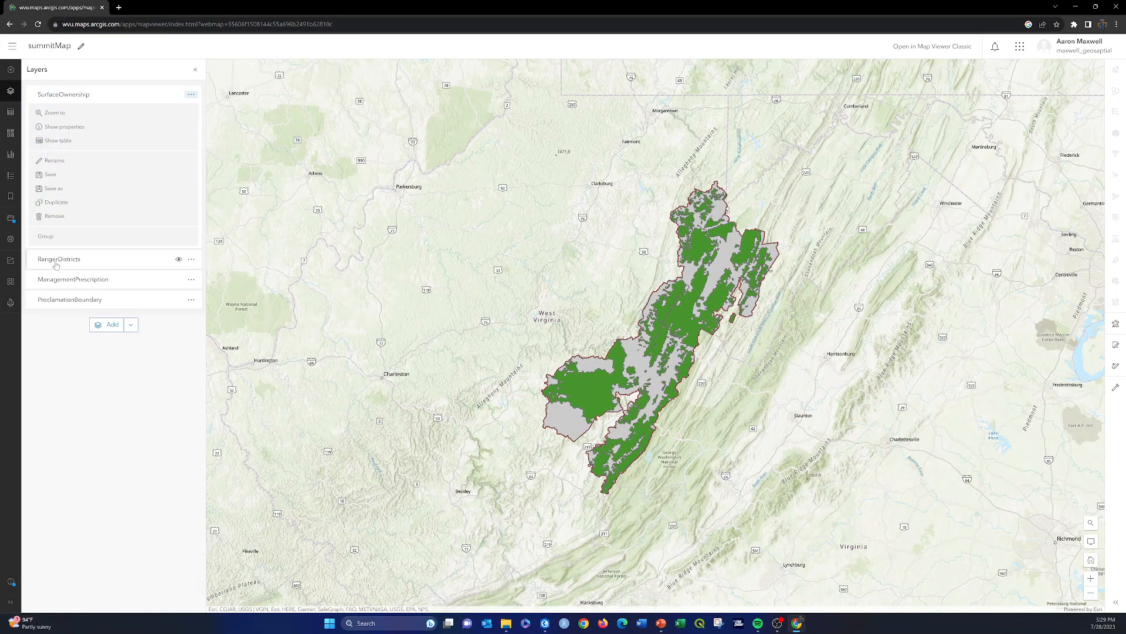
{"action": "left_click", "coordinate": [53, 220]}
{"action": "left_click", "coordinate": [192, 95]}
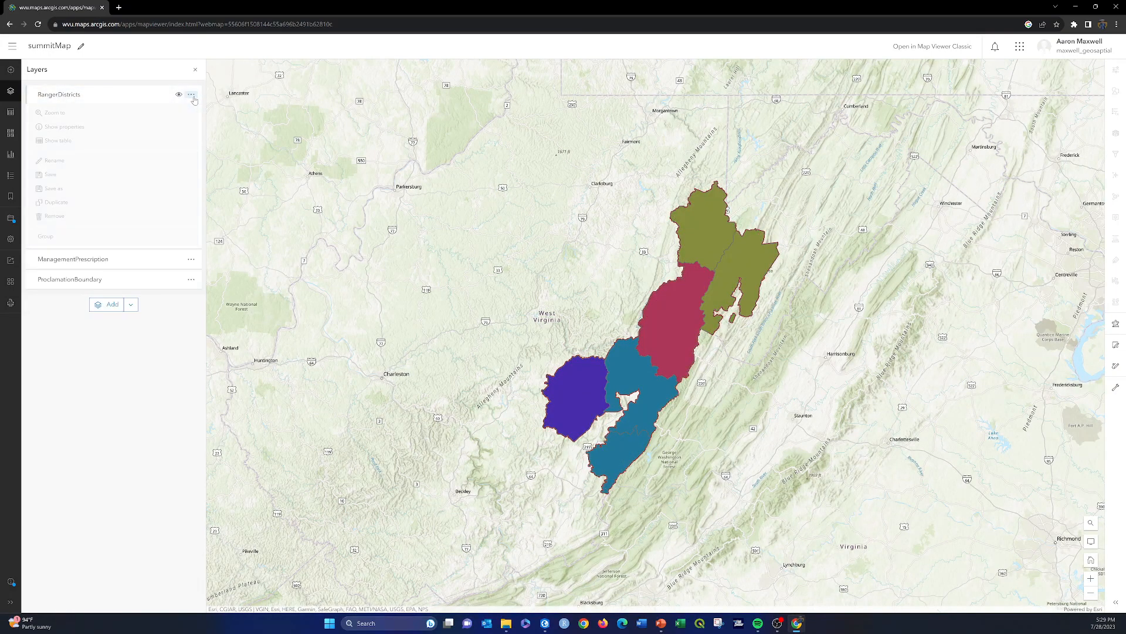
{"action": "left_click", "coordinate": [55, 216]}
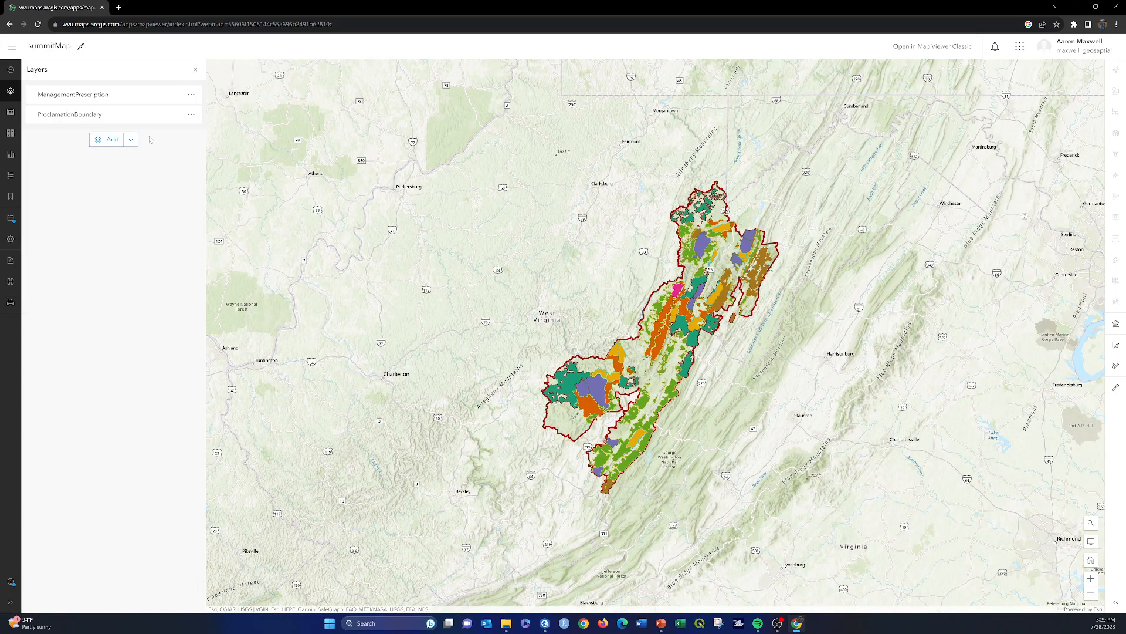
{"action": "left_click", "coordinate": [192, 95]}
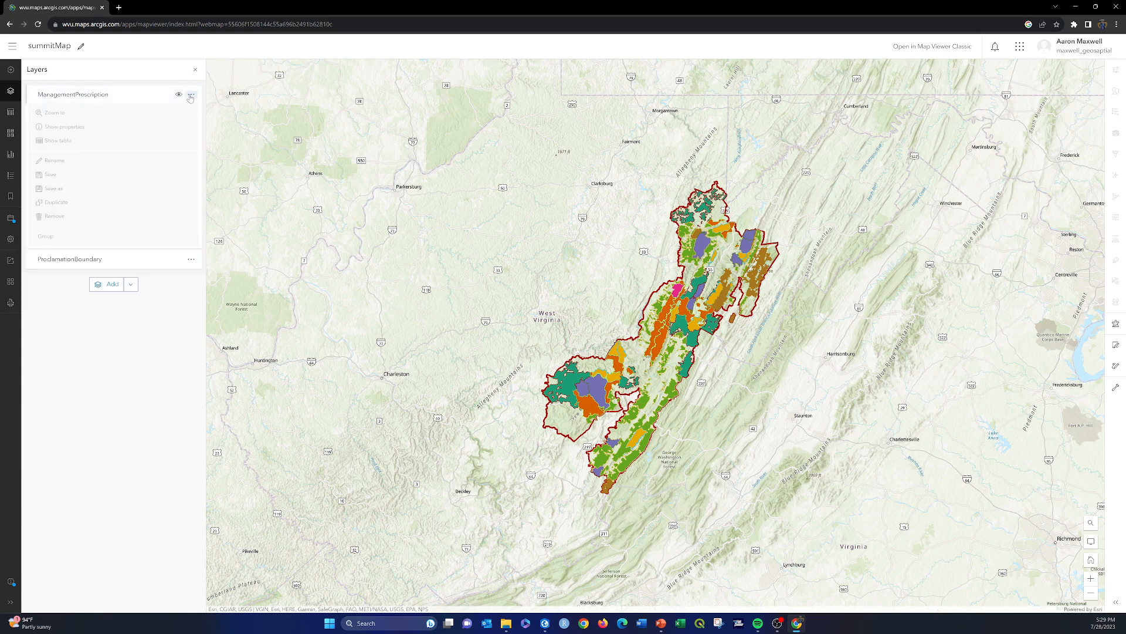
{"action": "left_click", "coordinate": [55, 216]}
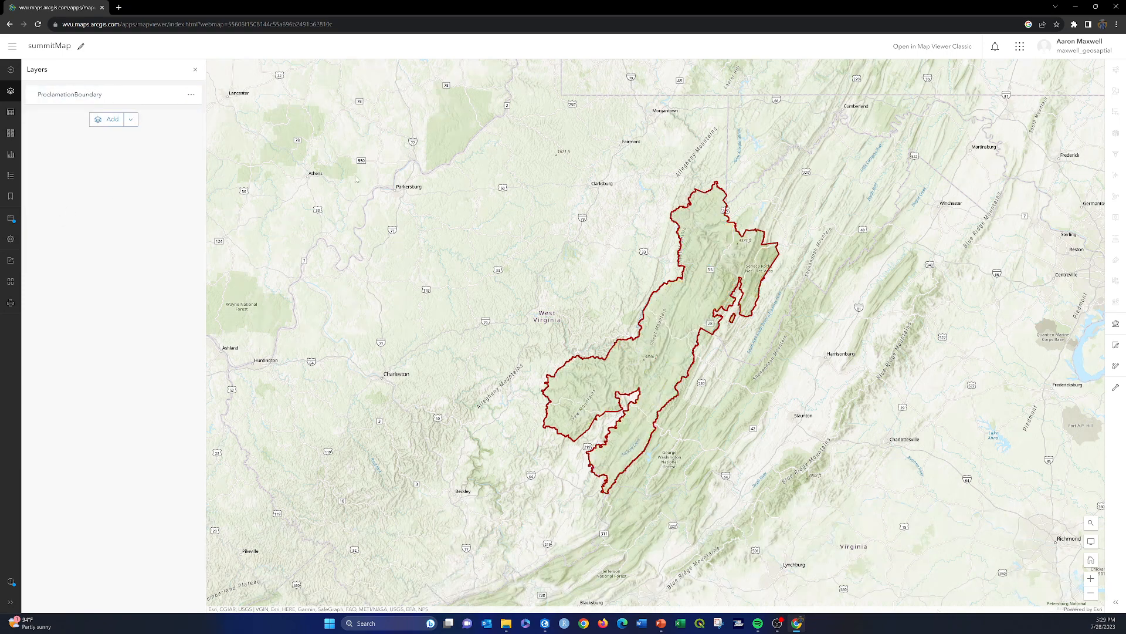
{"action": "left_click", "coordinate": [10, 218]}
{"action": "left_click", "coordinate": [49, 218]}
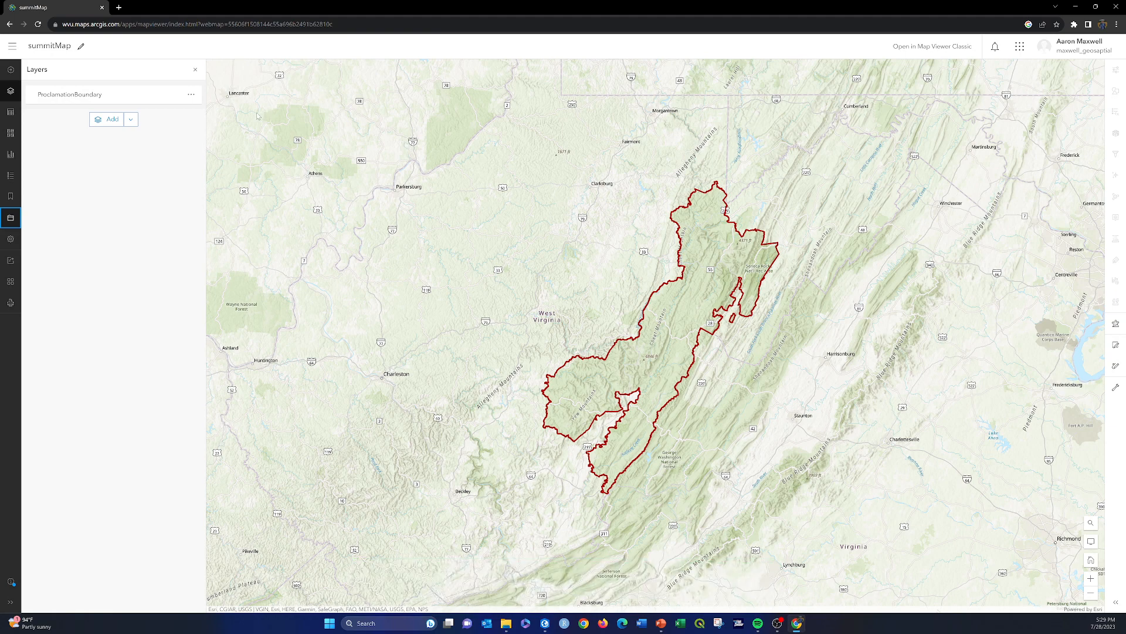
Step: Browse Living Atlas layers and search them for physiographic data
{"action": "left_click", "coordinate": [10, 70]}
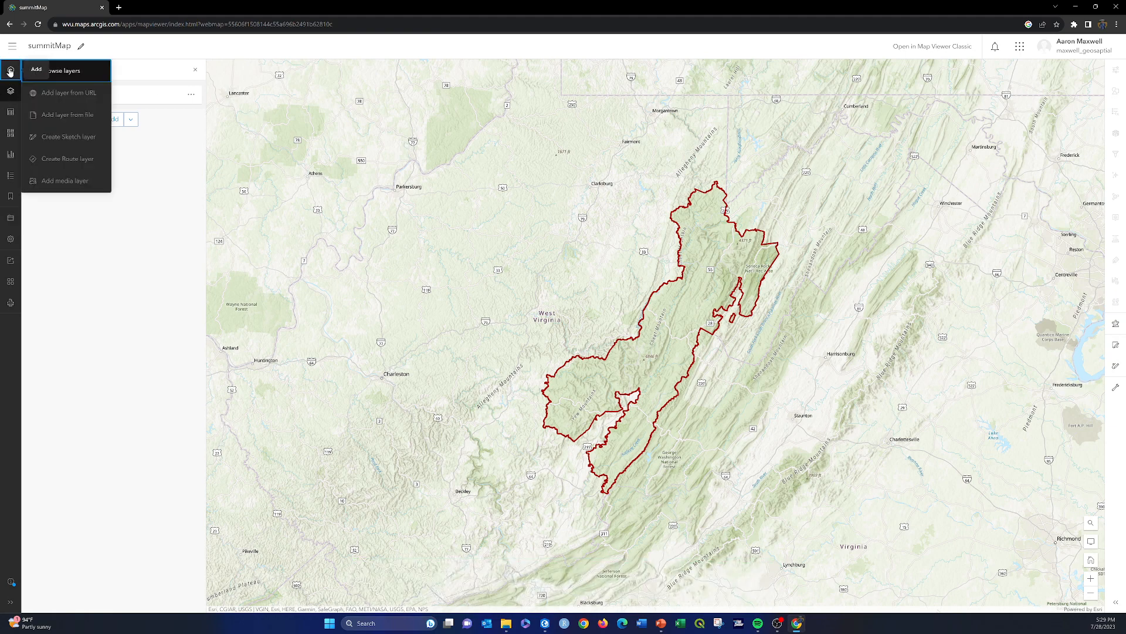
{"action": "left_click", "coordinate": [53, 70]}
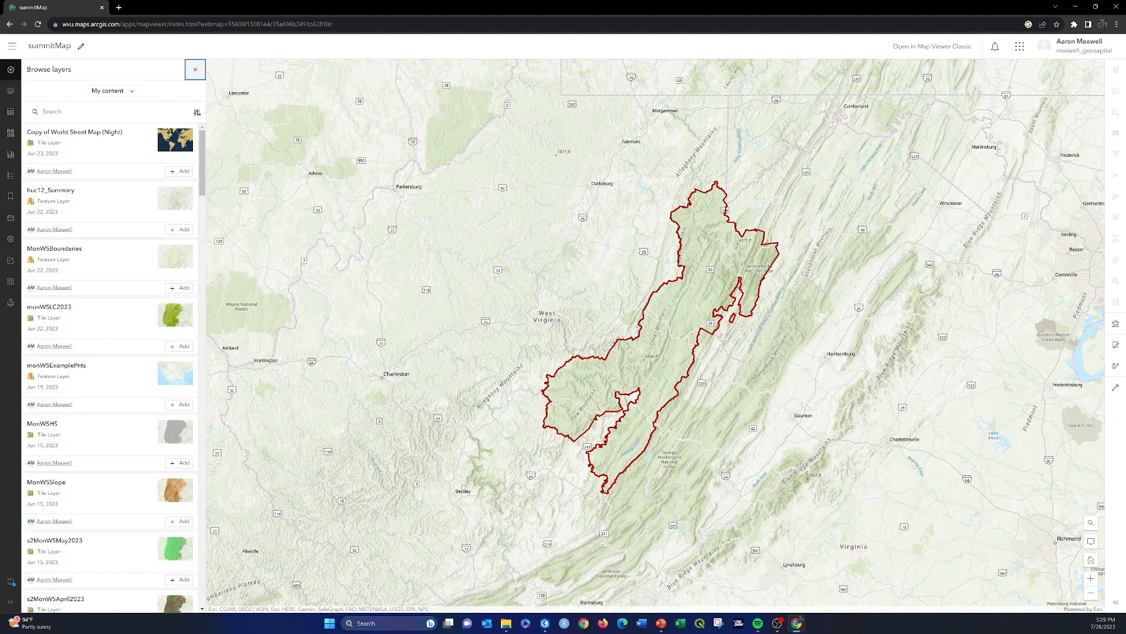
{"action": "left_click", "coordinate": [132, 94]}
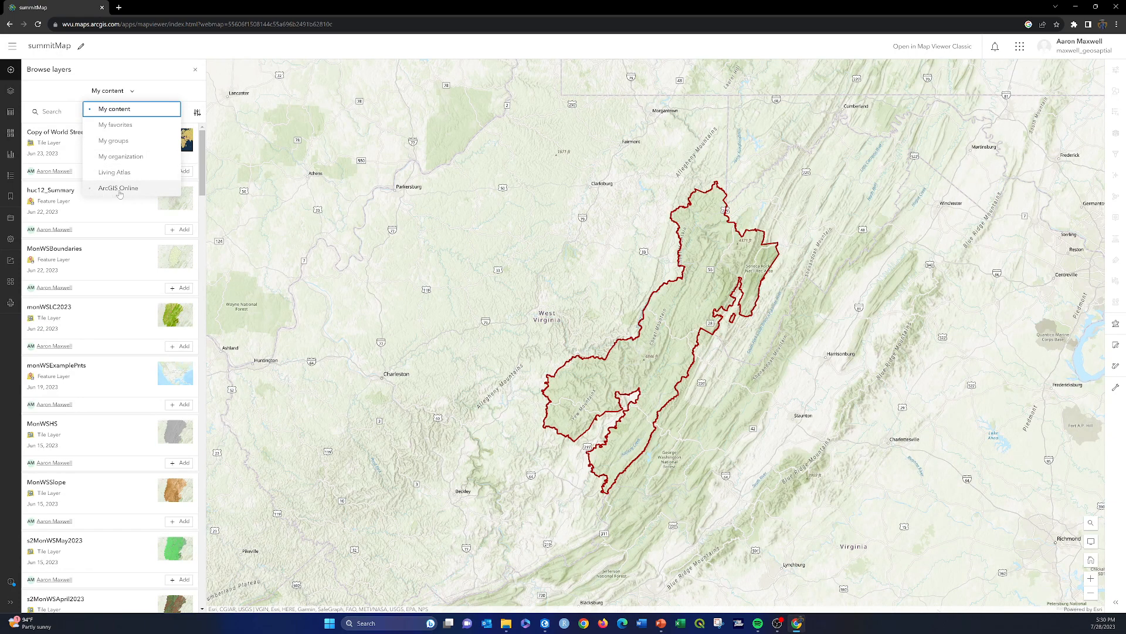
{"action": "left_click", "coordinate": [110, 174]}
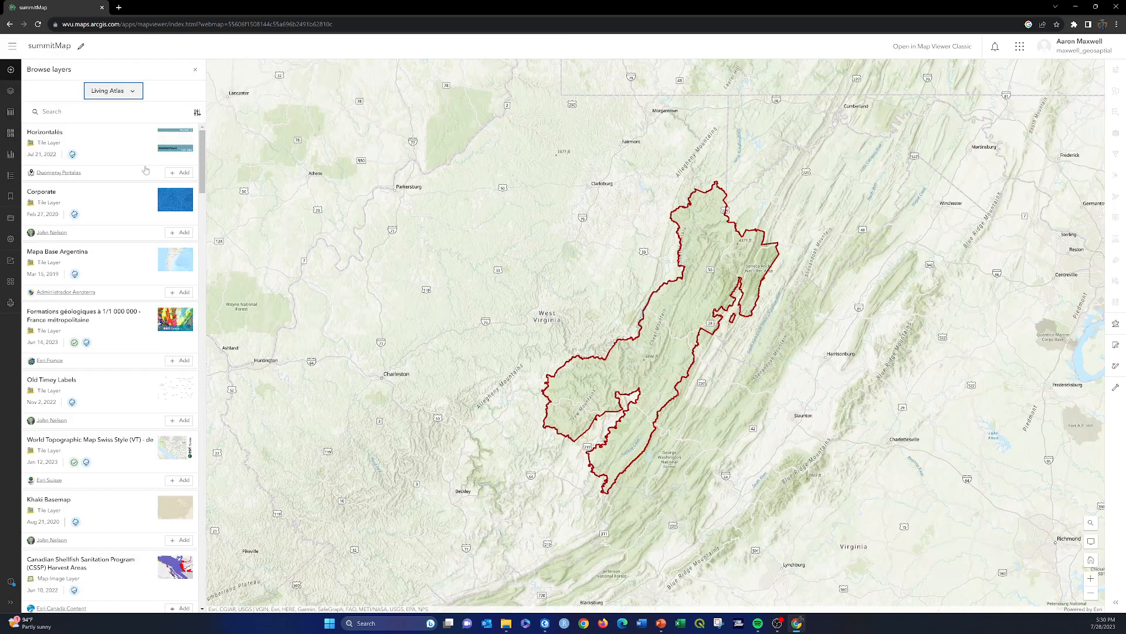
{"action": "left_click", "coordinate": [62, 112]}
{"action": "type", "text": "p"}
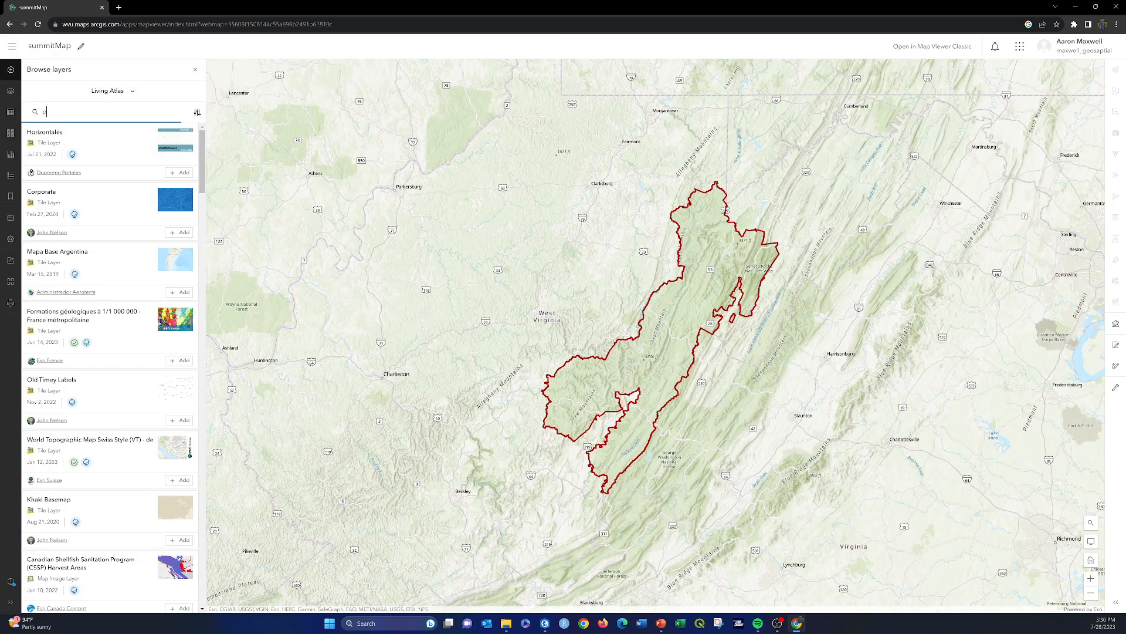
{"action": "type", "text": "hysiographic"}
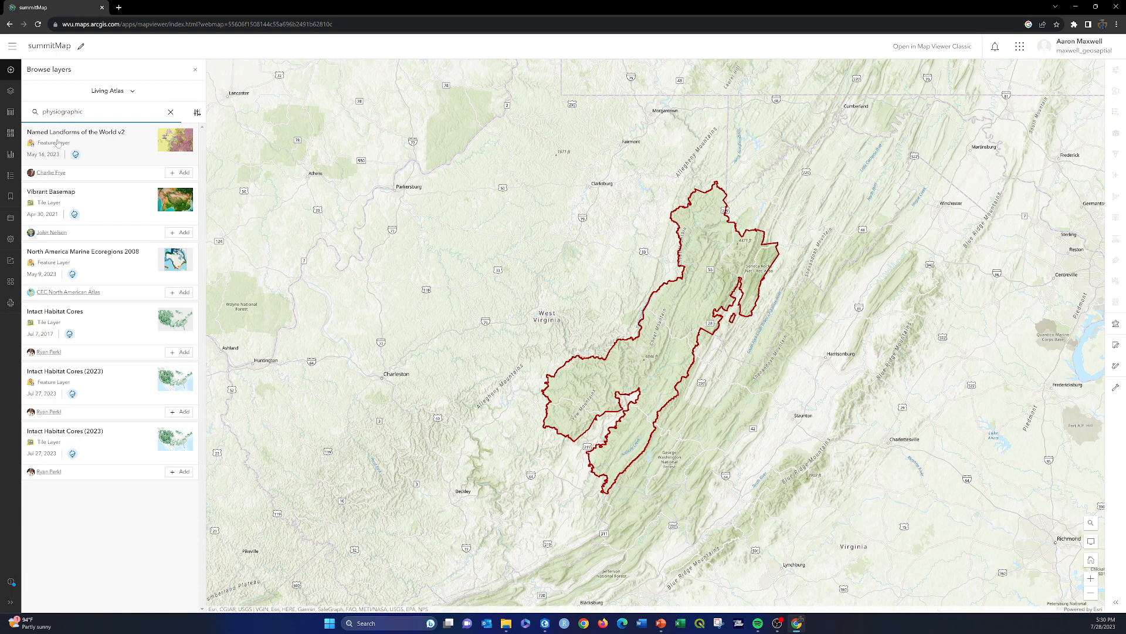
Step: Search Living Atlas for landforms and add the Named Landforms of the World v2 layer to the map
{"action": "left_click_drag", "start_coordinate": [84, 112], "coordinate": [3, 111]}
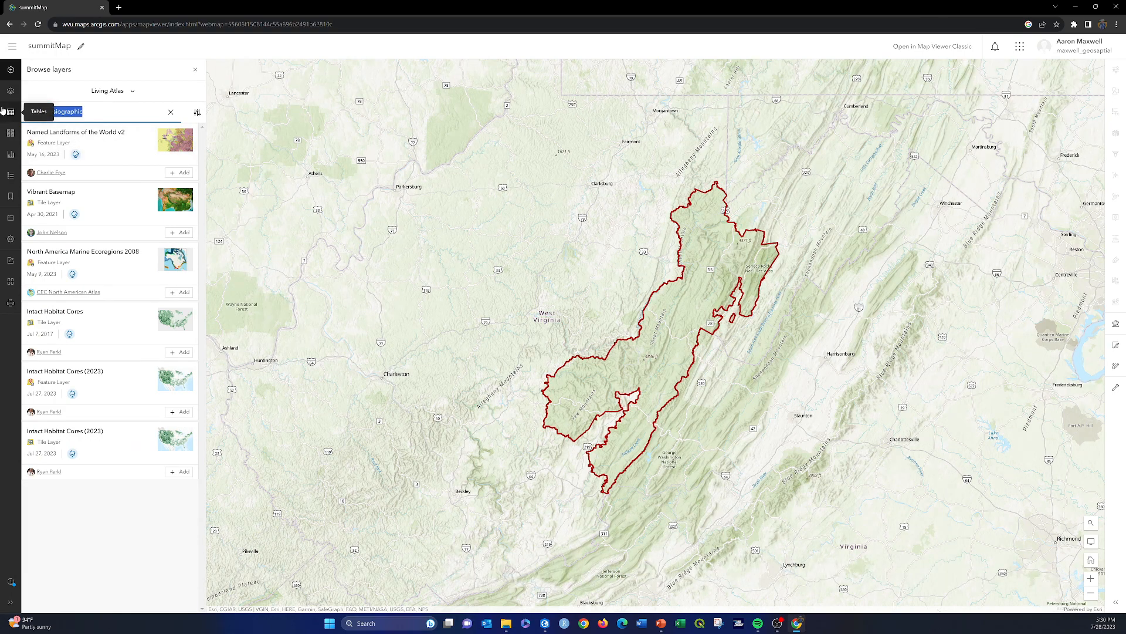
{"action": "key", "text": "BackSpace"}
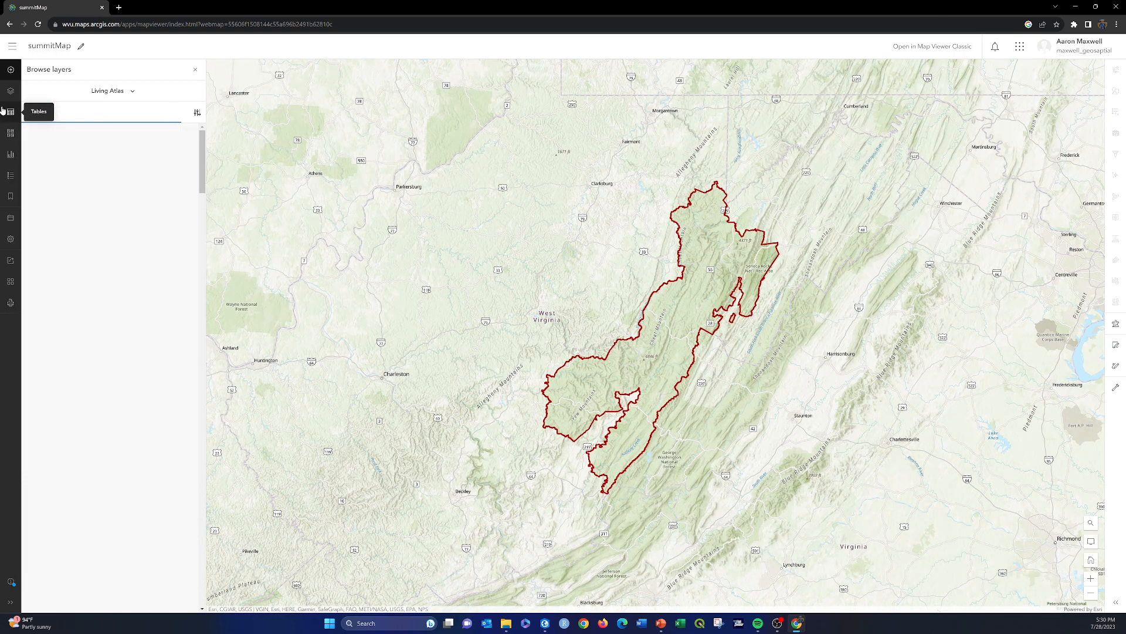
{"action": "type", "text": "landforms"}
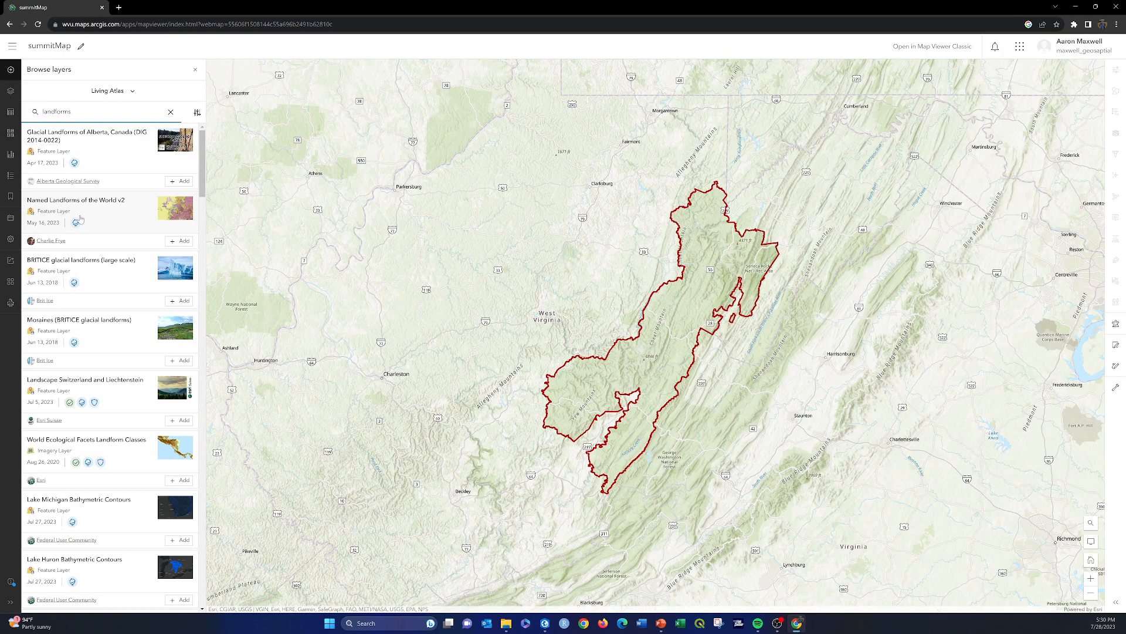
{"action": "left_click", "coordinate": [181, 241]}
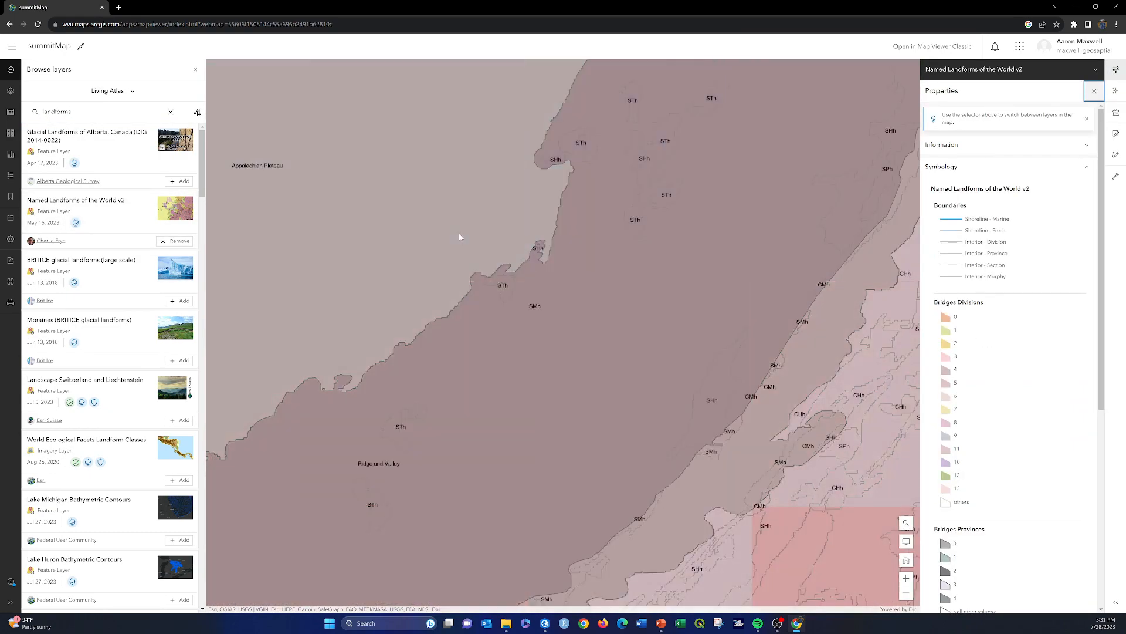
{"action": "scroll", "coordinate": [589, 239], "scroll_direction": "down", "scroll_amount": 1}
{"action": "scroll", "coordinate": [587, 241], "scroll_direction": "down", "scroll_amount": 2}
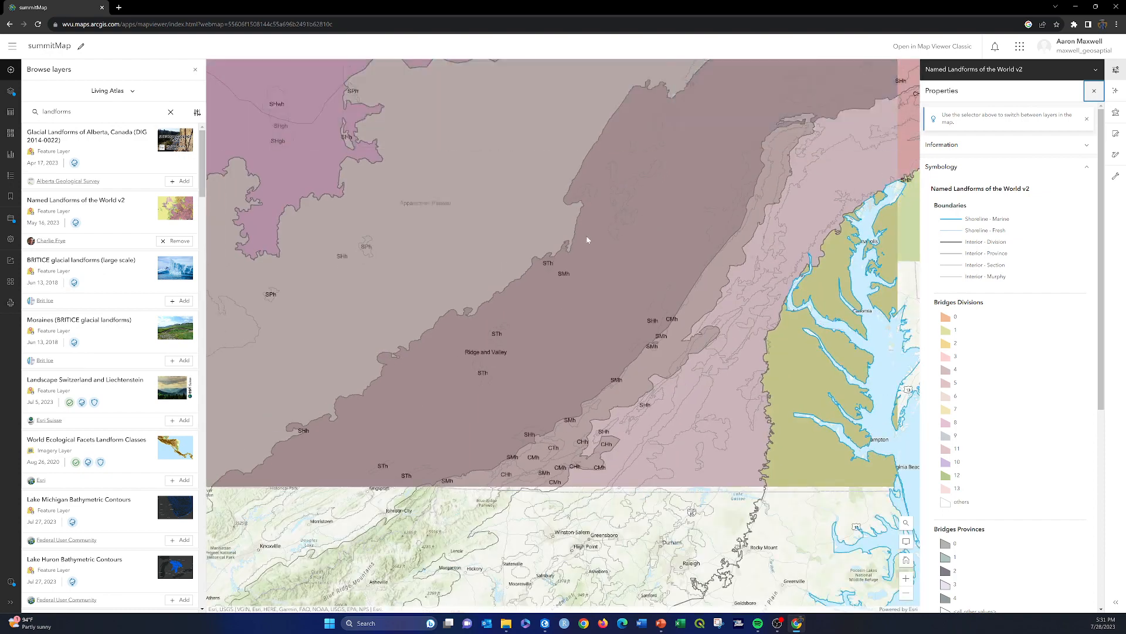
{"action": "scroll", "coordinate": [636, 243], "scroll_direction": "down", "scroll_amount": 2}
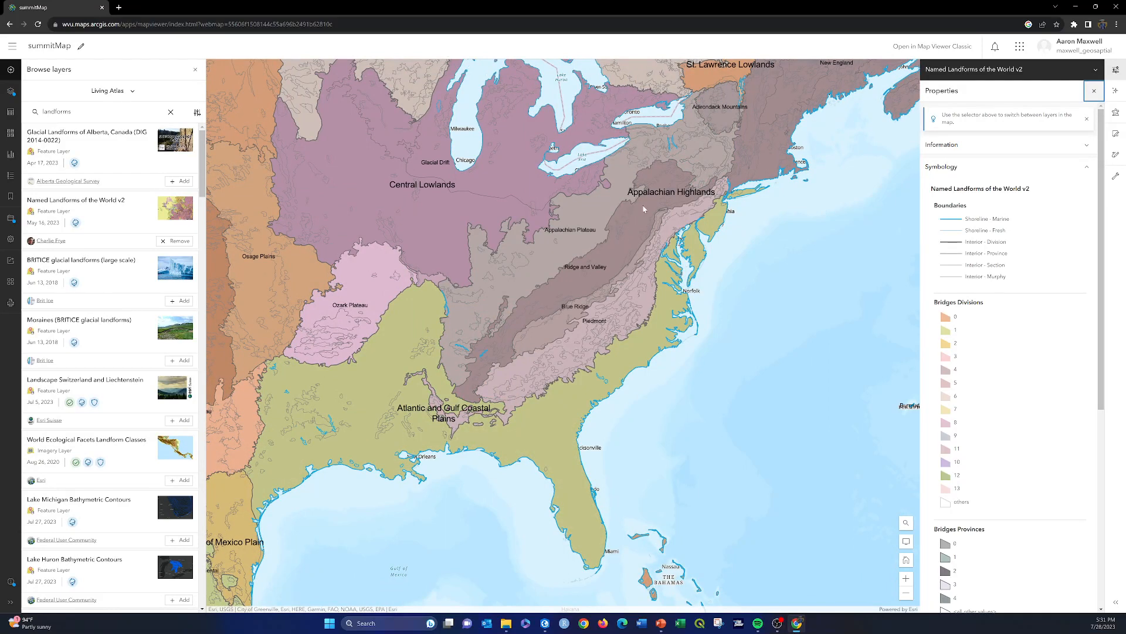
{"action": "scroll", "coordinate": [644, 209], "scroll_direction": "up", "scroll_amount": 2}
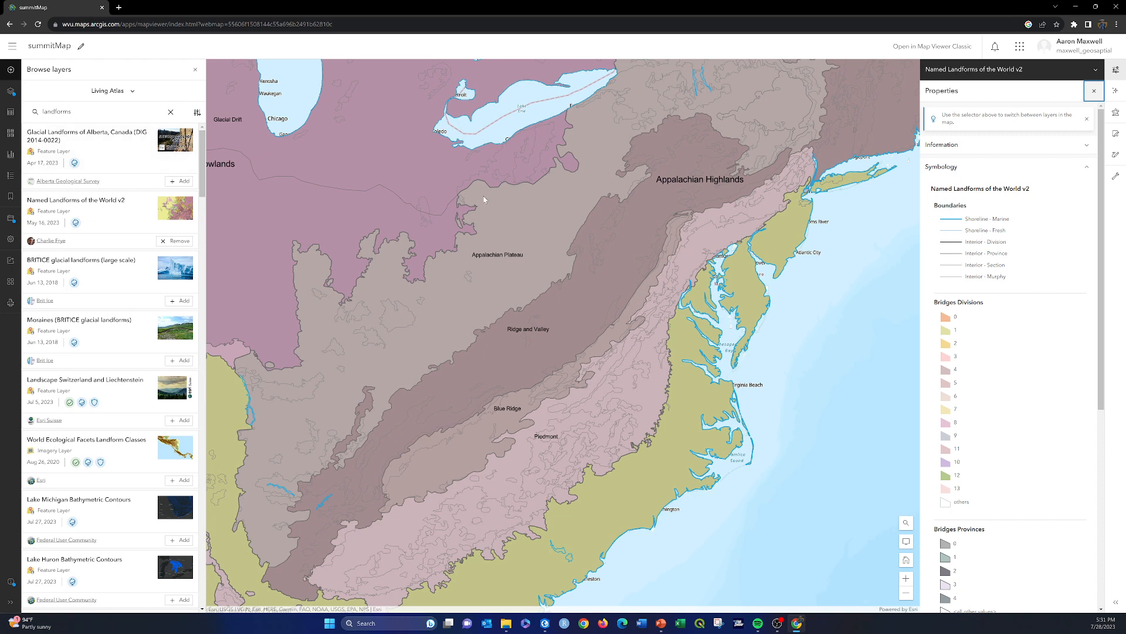
Step: Clear the layer search and remove the Named Landforms of the World v2 layer from the map
{"action": "left_click", "coordinate": [171, 113]}
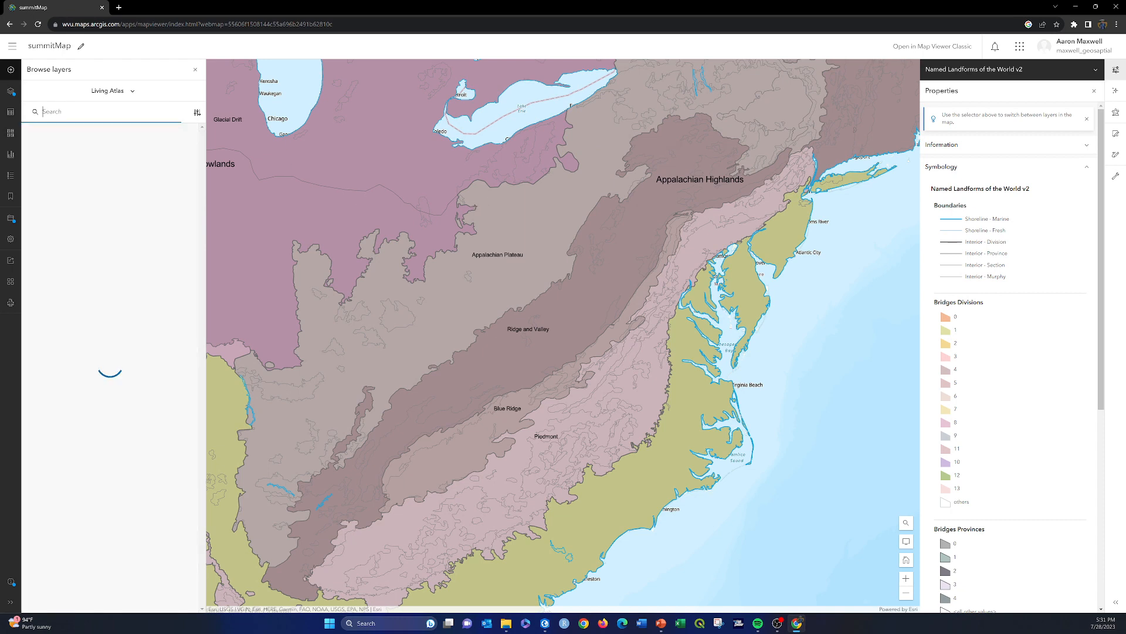
{"action": "left_click", "coordinate": [11, 92]}
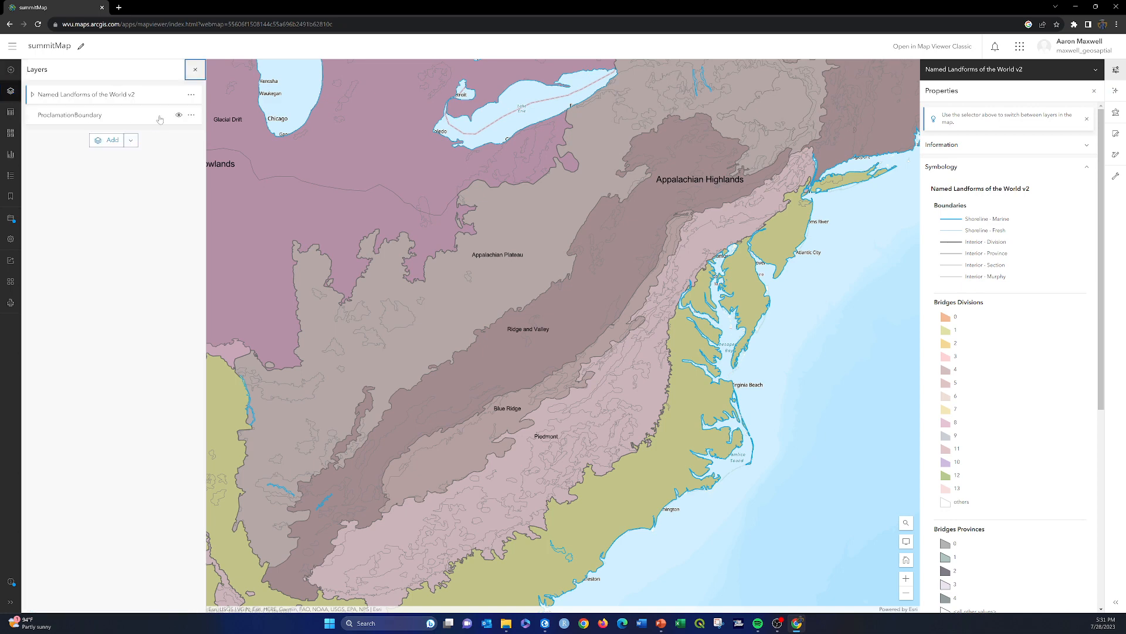
{"action": "left_click", "coordinate": [190, 94]}
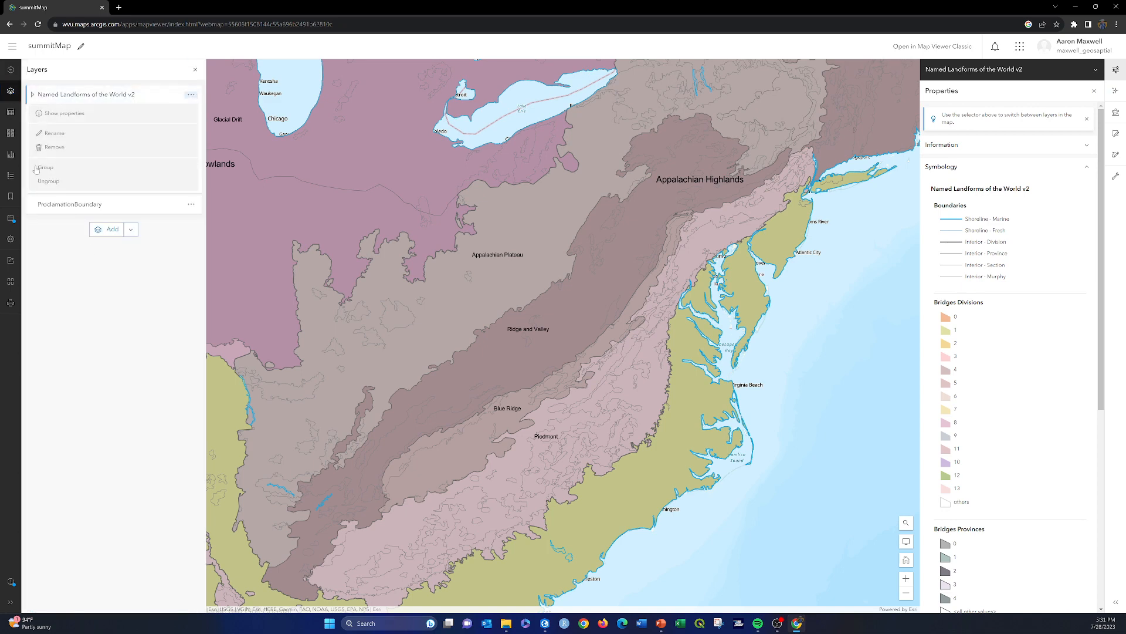
{"action": "left_click", "coordinate": [53, 148]}
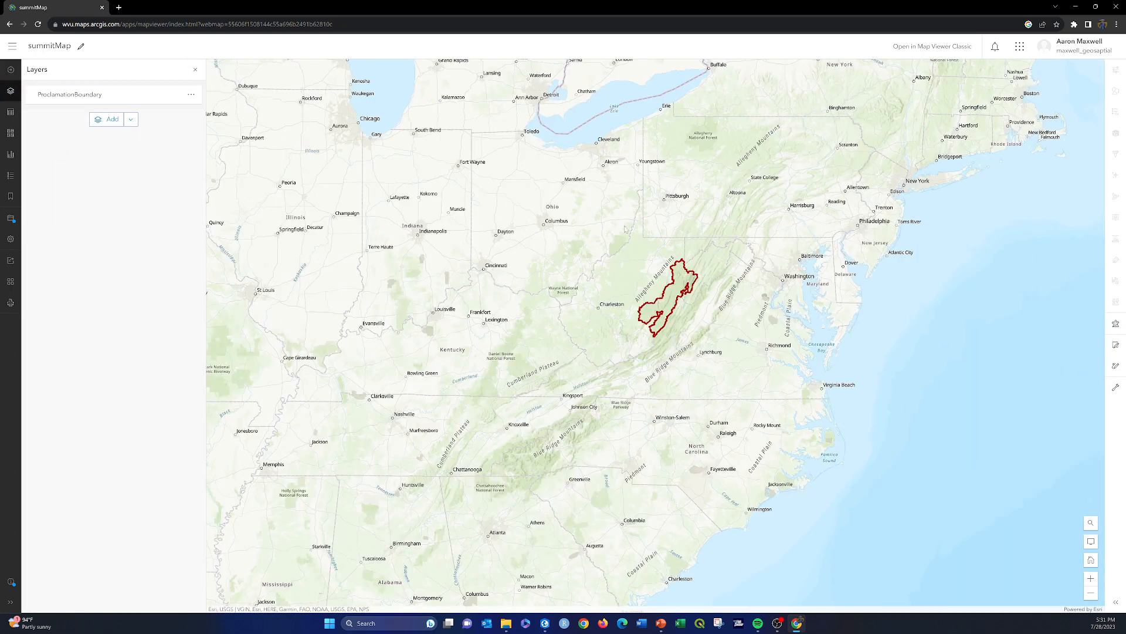
{"action": "scroll", "coordinate": [626, 229], "scroll_direction": "up", "scroll_amount": 1}
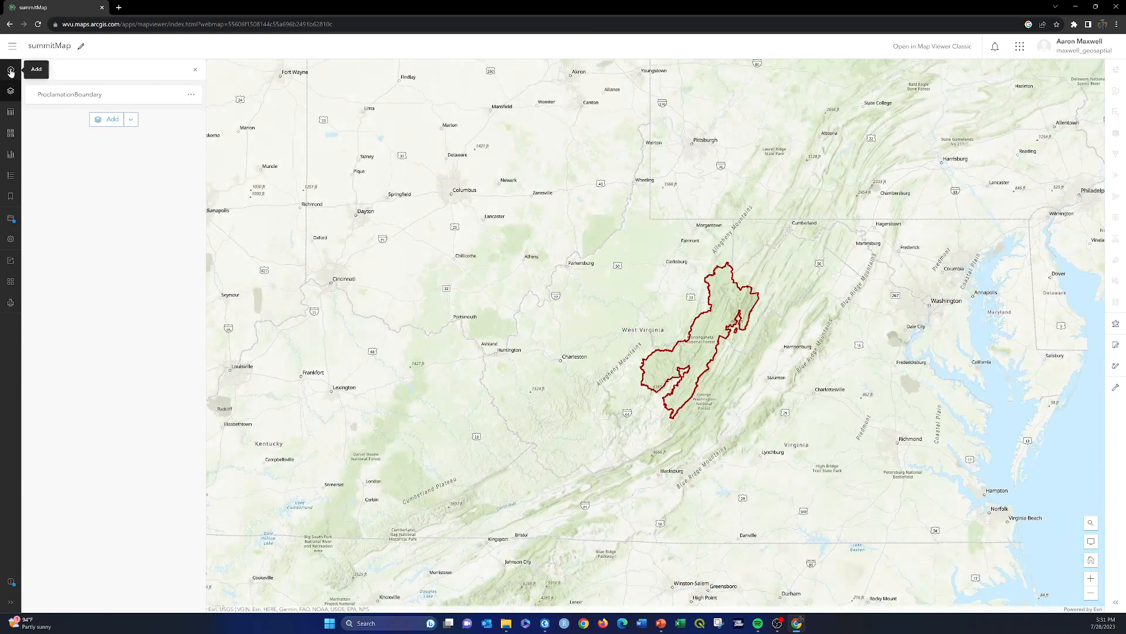
{"action": "left_click", "coordinate": [11, 72]}
{"action": "left_click", "coordinate": [70, 71]}
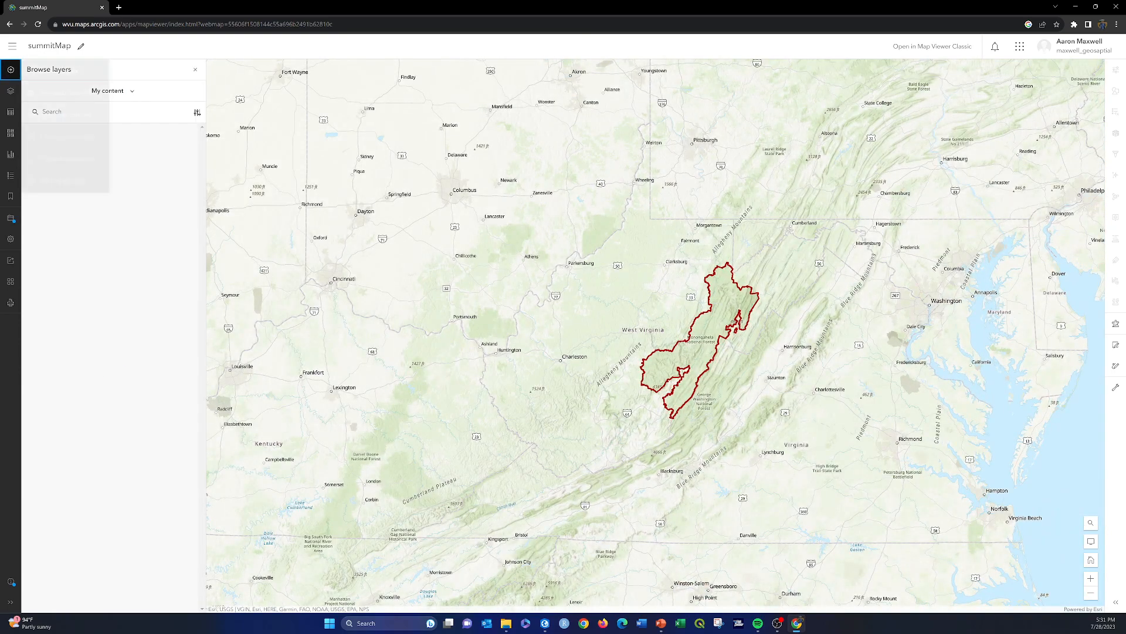
{"action": "left_click", "coordinate": [118, 90]}
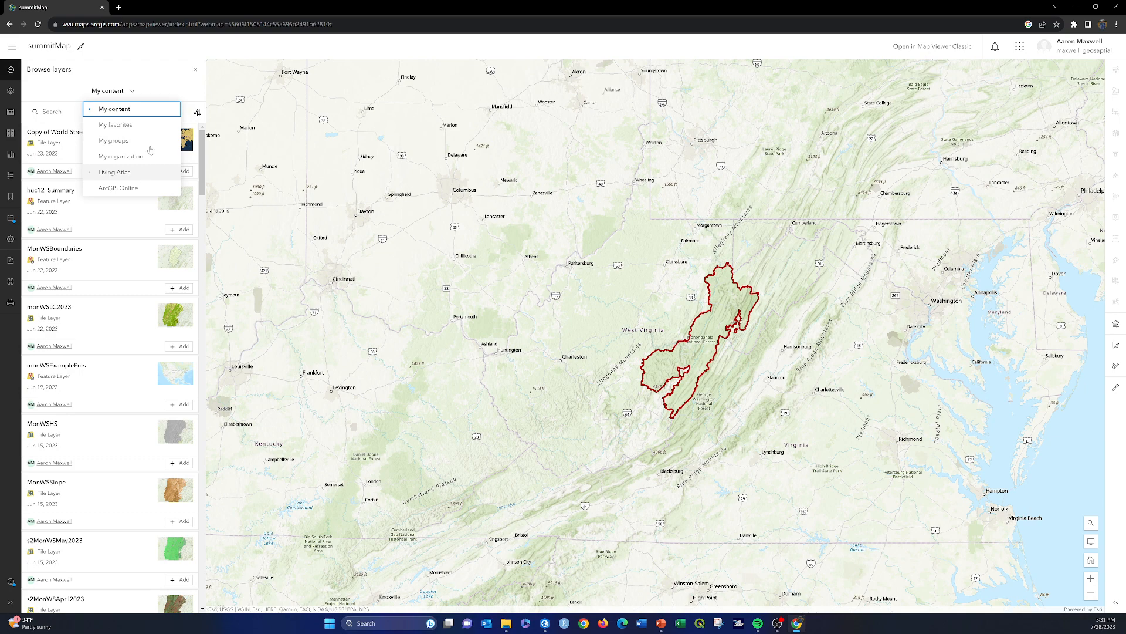
{"action": "left_click", "coordinate": [216, 104]}
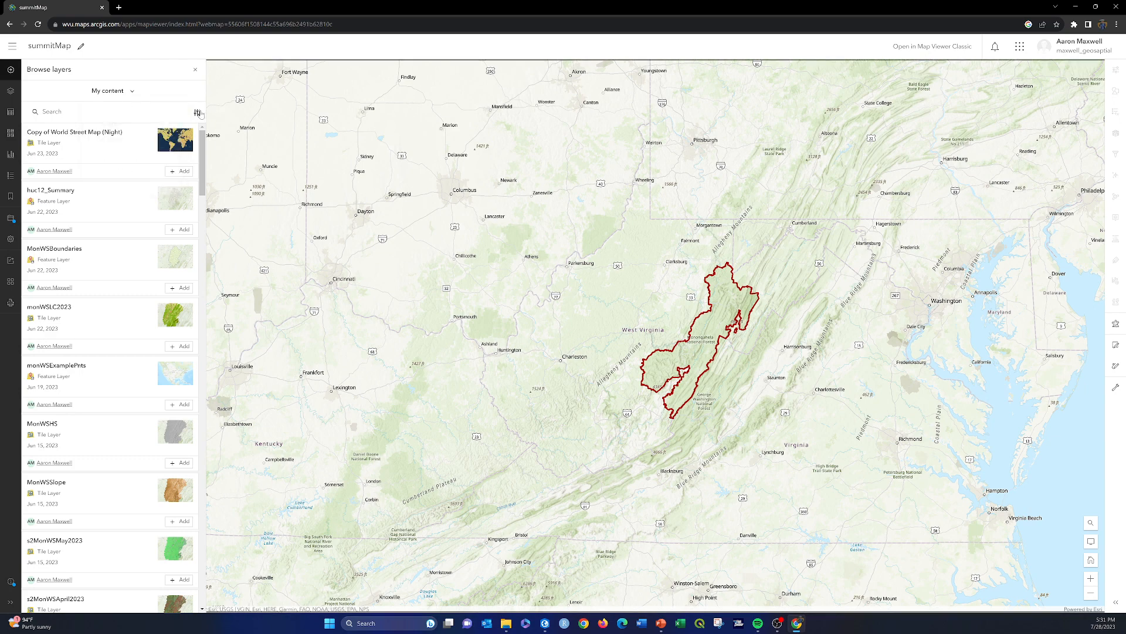
{"action": "left_click", "coordinate": [11, 70]}
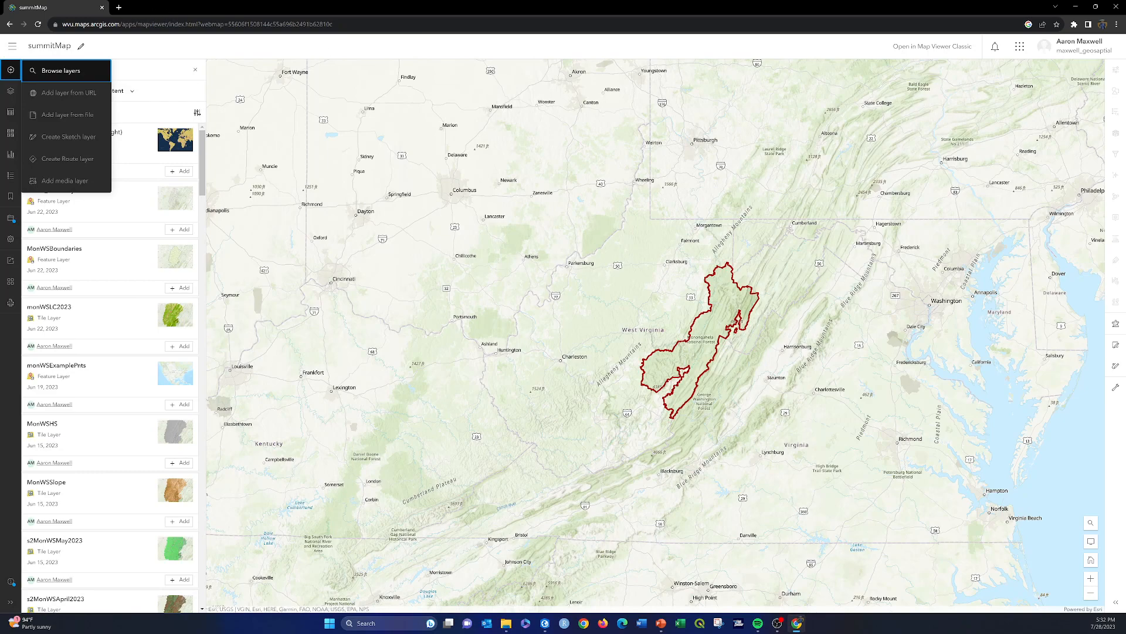
Step: In a new browser tab, search the web for wv gis tech center data services
{"action": "left_click", "coordinate": [119, 7]}
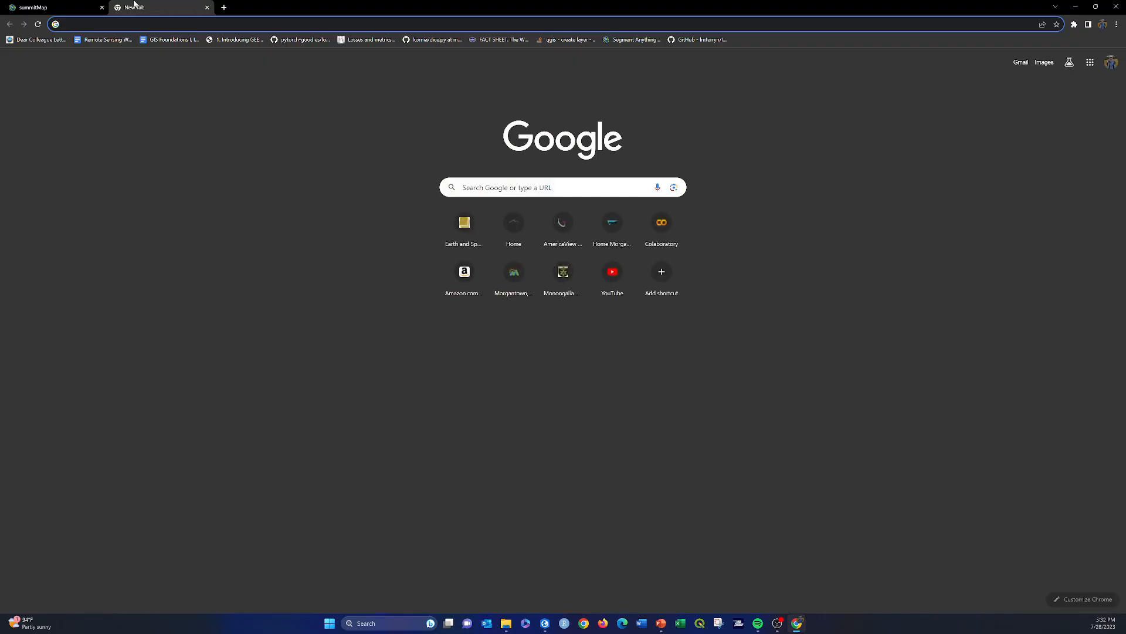
{"action": "type", "text": "wv gis tech"}
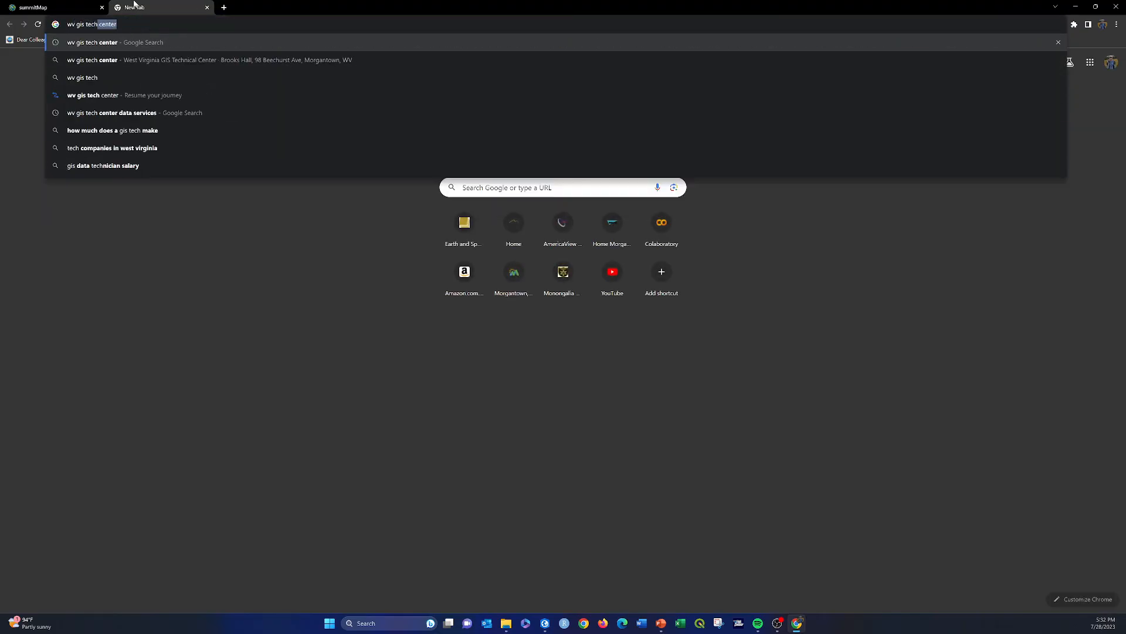
{"action": "type", "text": " ce"}
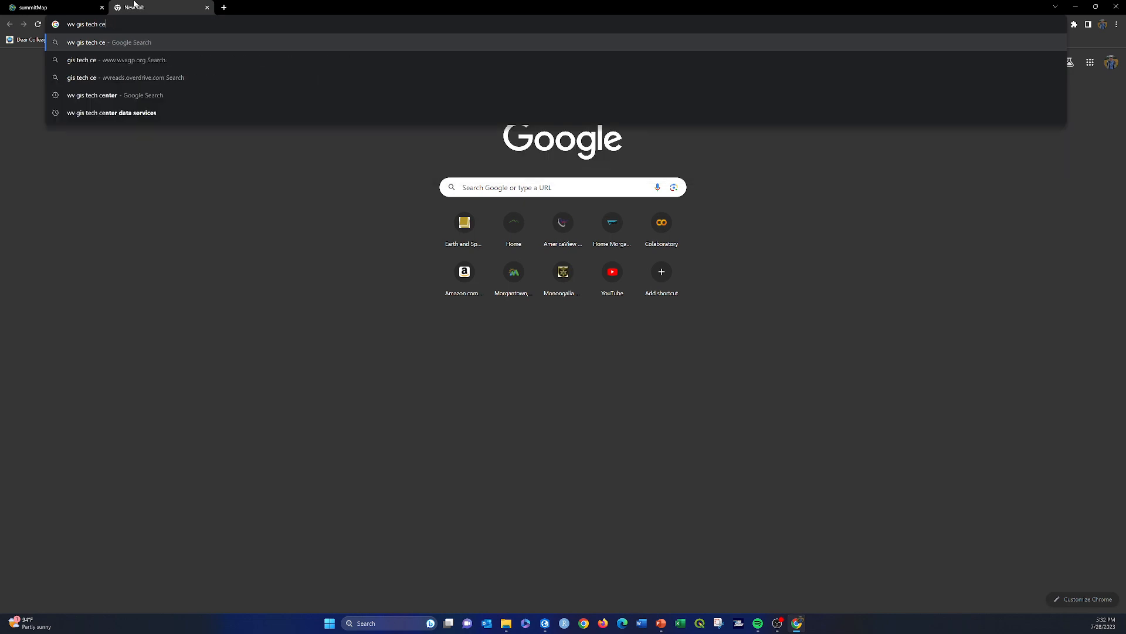
{"action": "type", "text": "nter data service"}
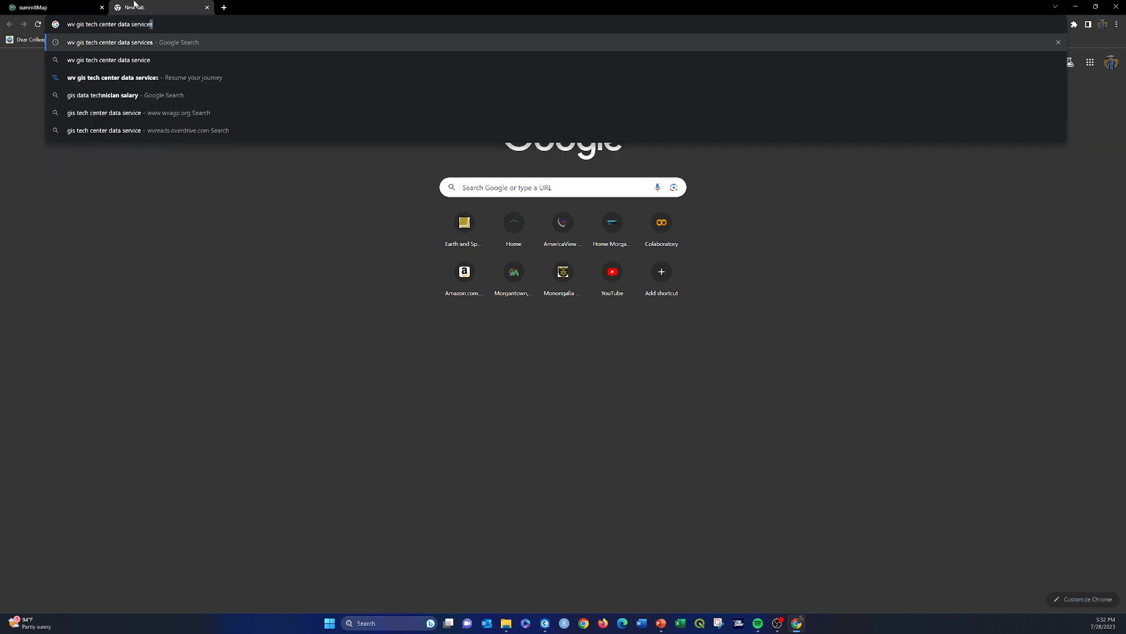
{"action": "key", "text": "Return"}
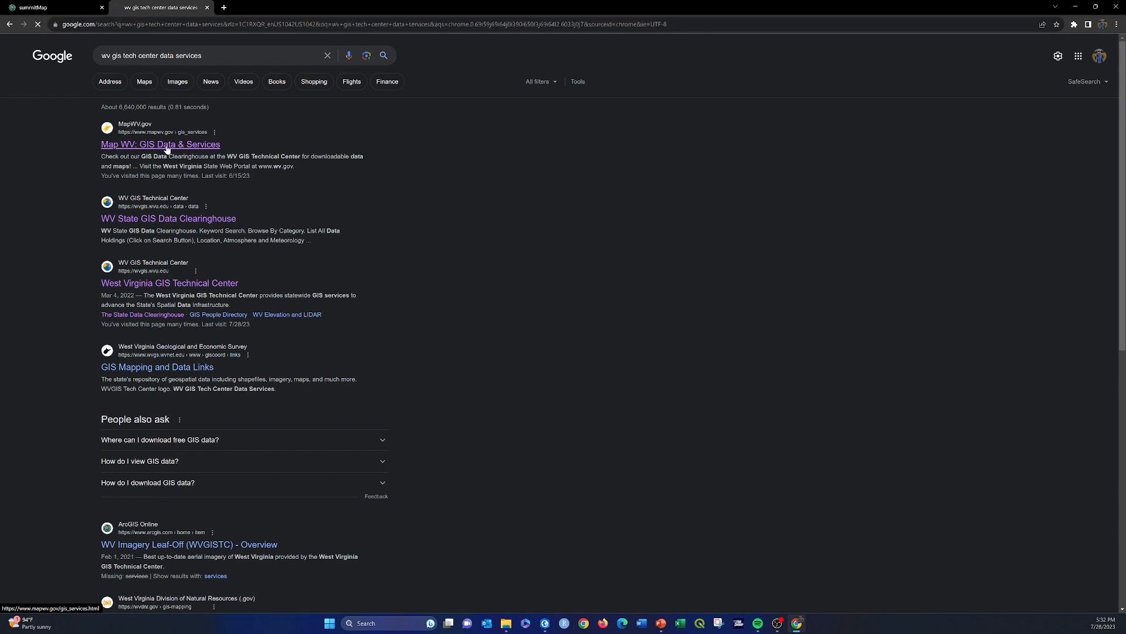
Step: Open the Map WV GIS Data & Services page and go to the REST service of the WV 1-m Hillshade 2021 raster
{"action": "left_click", "coordinate": [167, 149]}
{"action": "scroll", "coordinate": [607, 180], "scroll_direction": "down", "scroll_amount": 2}
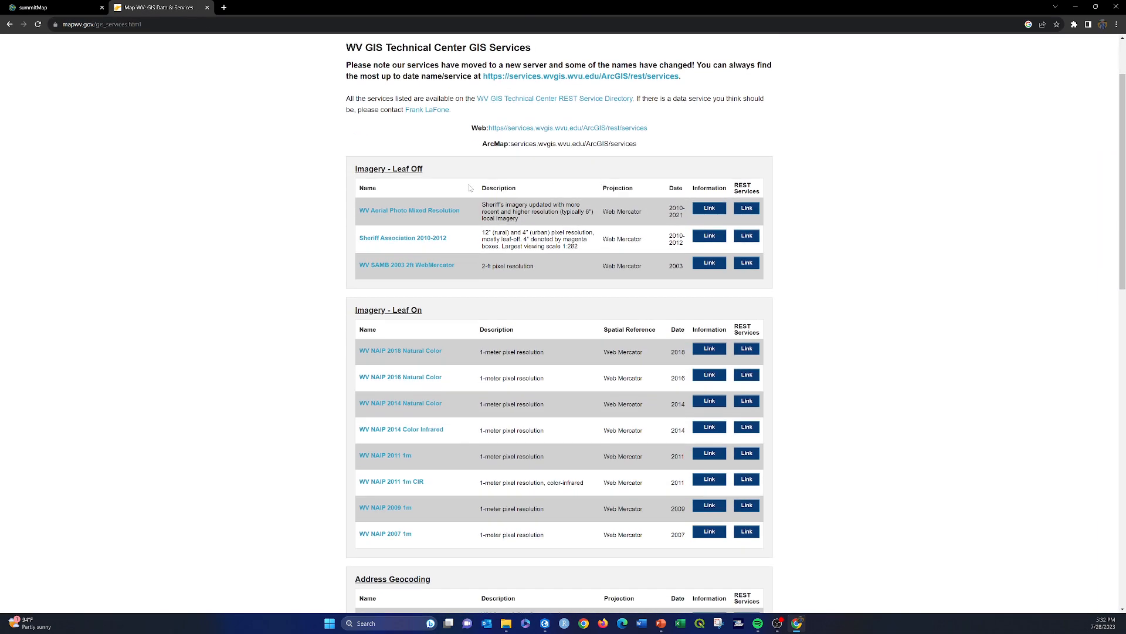
{"action": "scroll", "coordinate": [470, 187], "scroll_direction": "down", "scroll_amount": 8}
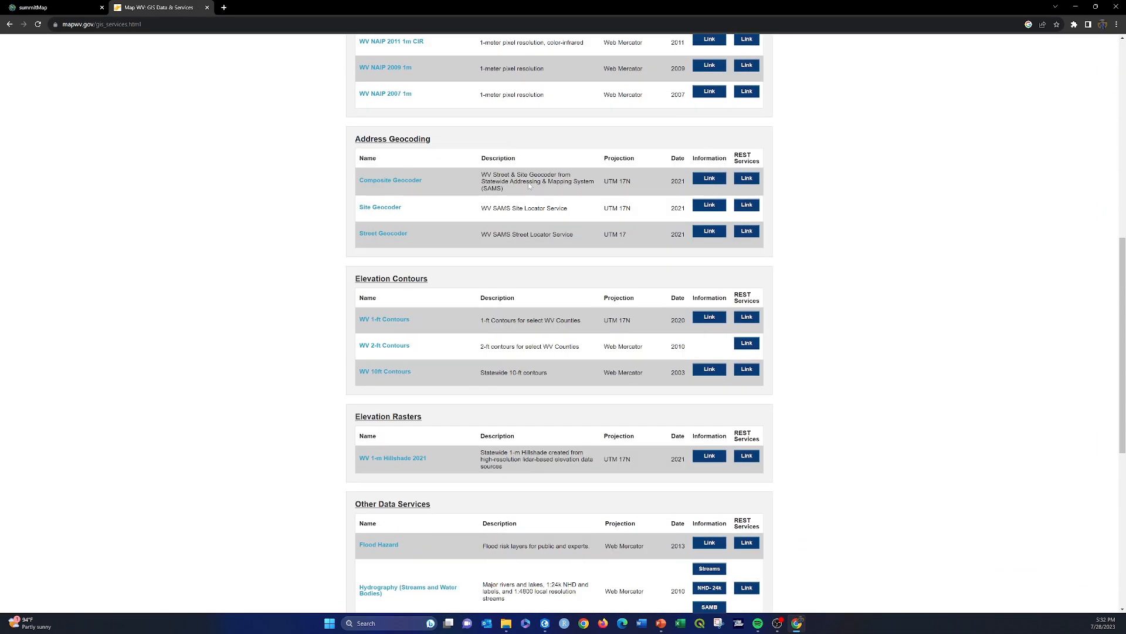
{"action": "scroll", "coordinate": [511, 205], "scroll_direction": "down", "scroll_amount": 2}
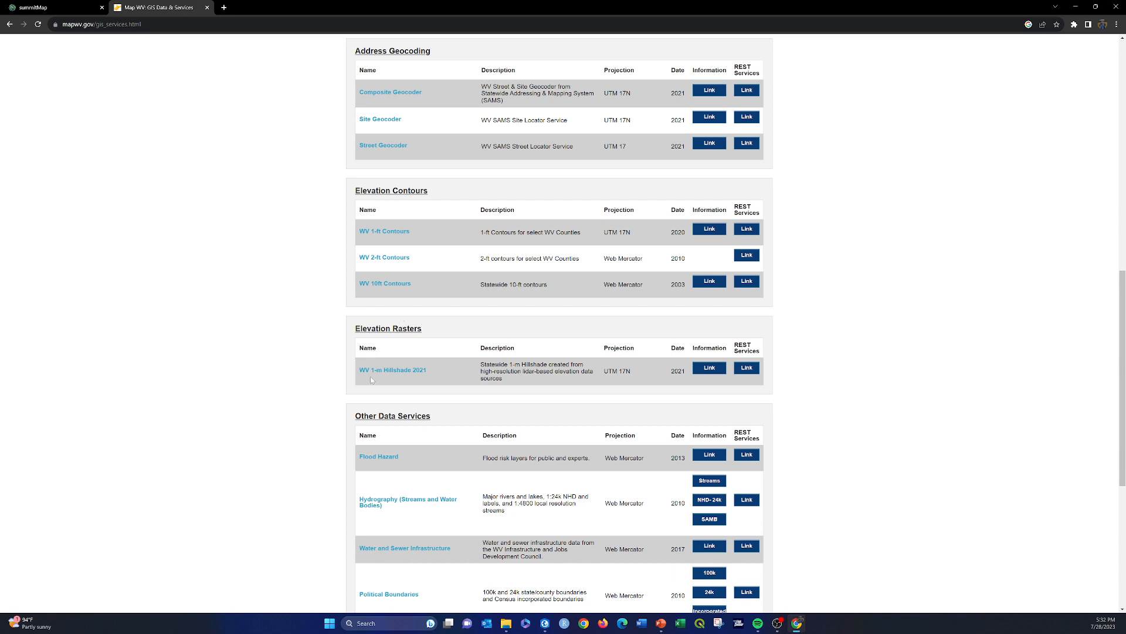
{"action": "left_click", "coordinate": [747, 369]}
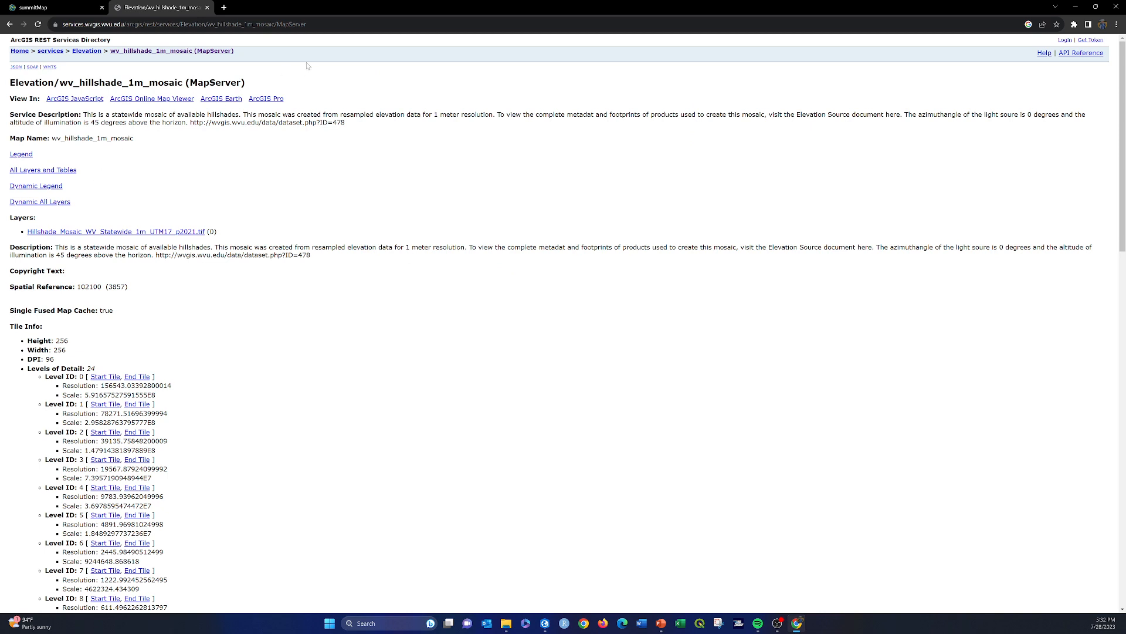
Step: Copy the hillshade MapServer URL from the address bar
{"action": "left_click", "coordinate": [333, 24]}
{"action": "key", "text": "ctrl+c"}
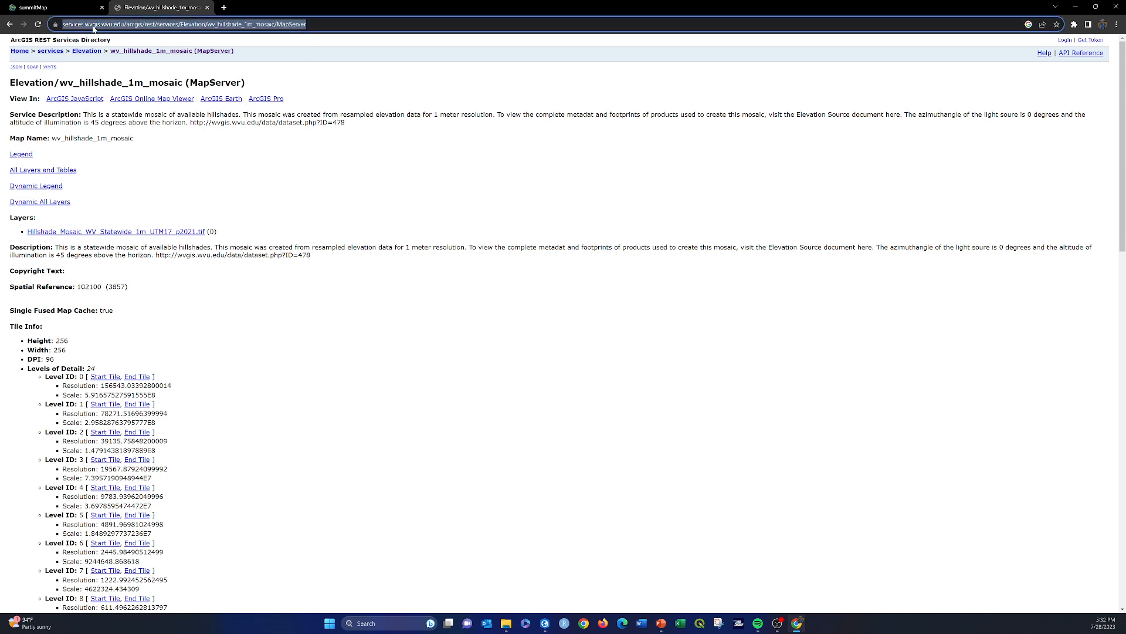
{"action": "right_click", "coordinate": [93, 28]}
{"action": "left_click", "coordinate": [1076, 6]}
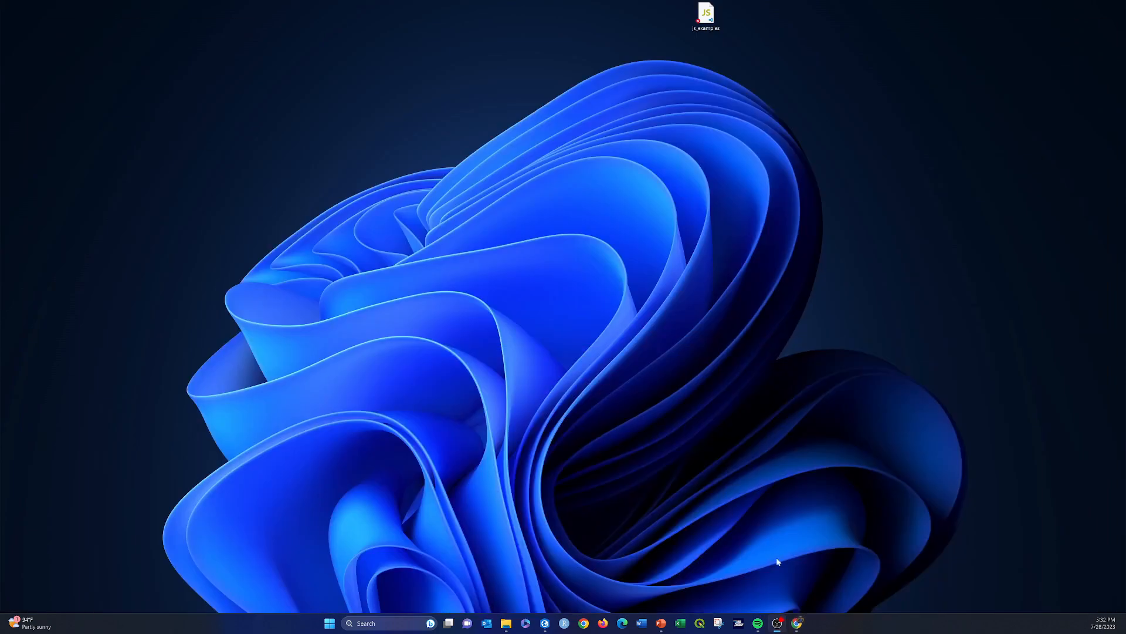
Step: Return to the summitMap map and add the copied hillshade MapServer URL as an ArcGIS Server web service layer
{"action": "left_click", "coordinate": [802, 627]}
{"action": "left_click", "coordinate": [59, 5]}
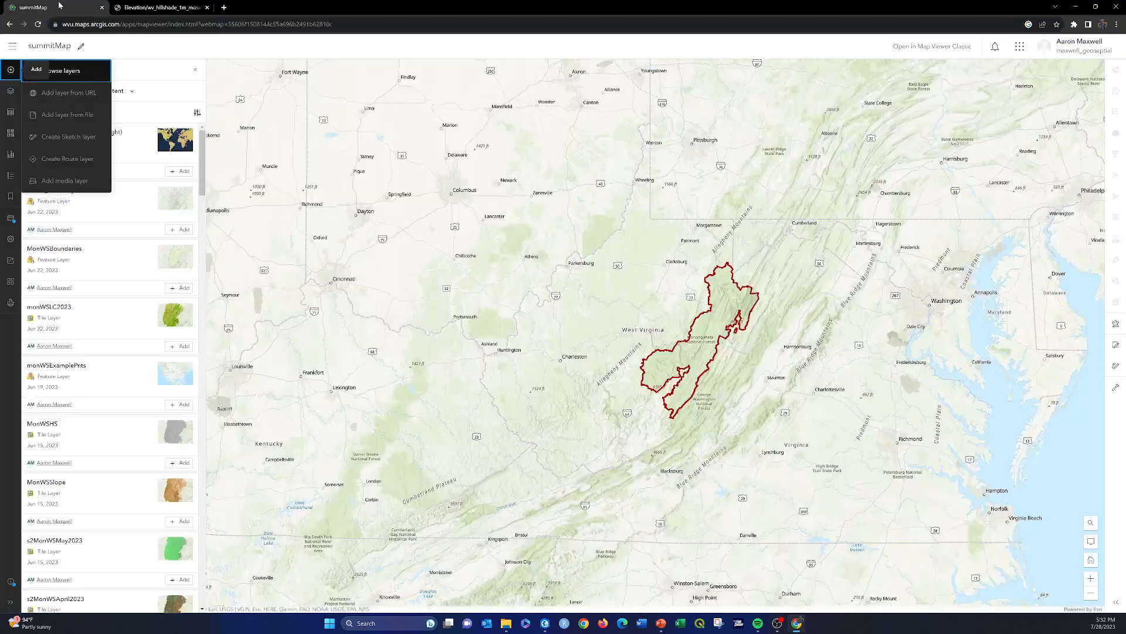
{"action": "left_click", "coordinate": [68, 94]}
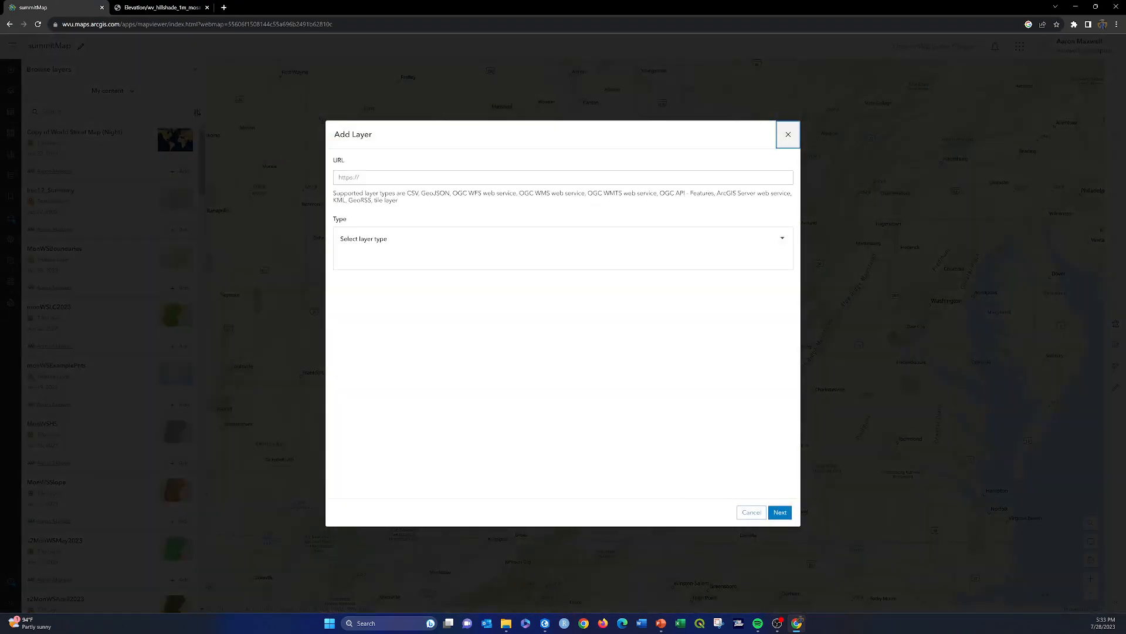
{"action": "left_click", "coordinate": [371, 177]}
{"action": "right_click", "coordinate": [371, 178]}
{"action": "left_click", "coordinate": [394, 246]}
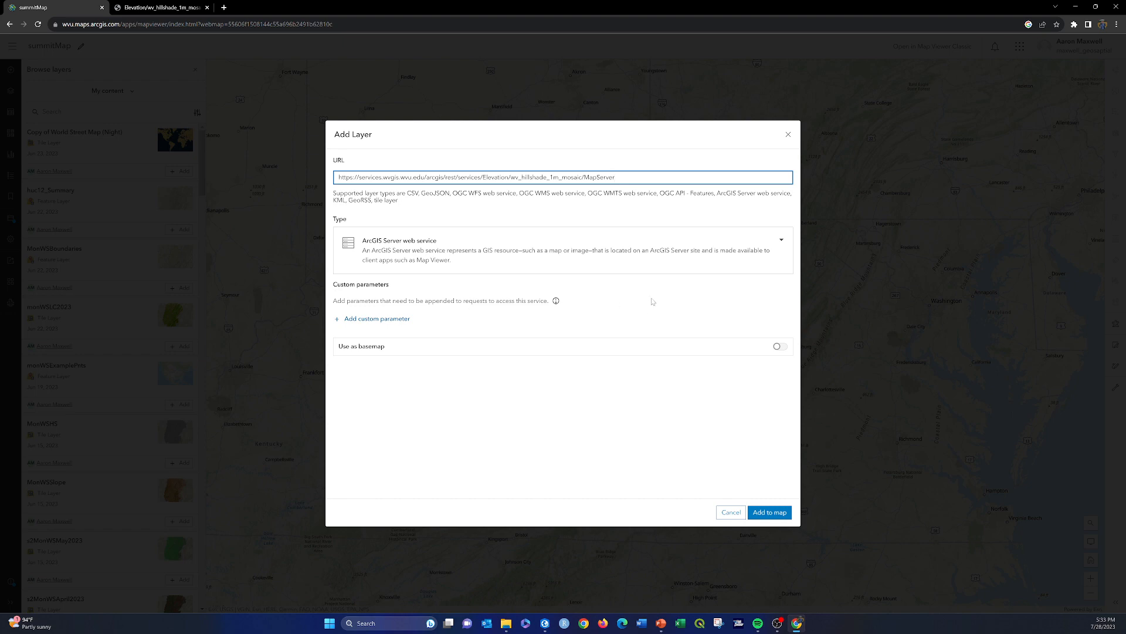
{"action": "left_click", "coordinate": [769, 513]}
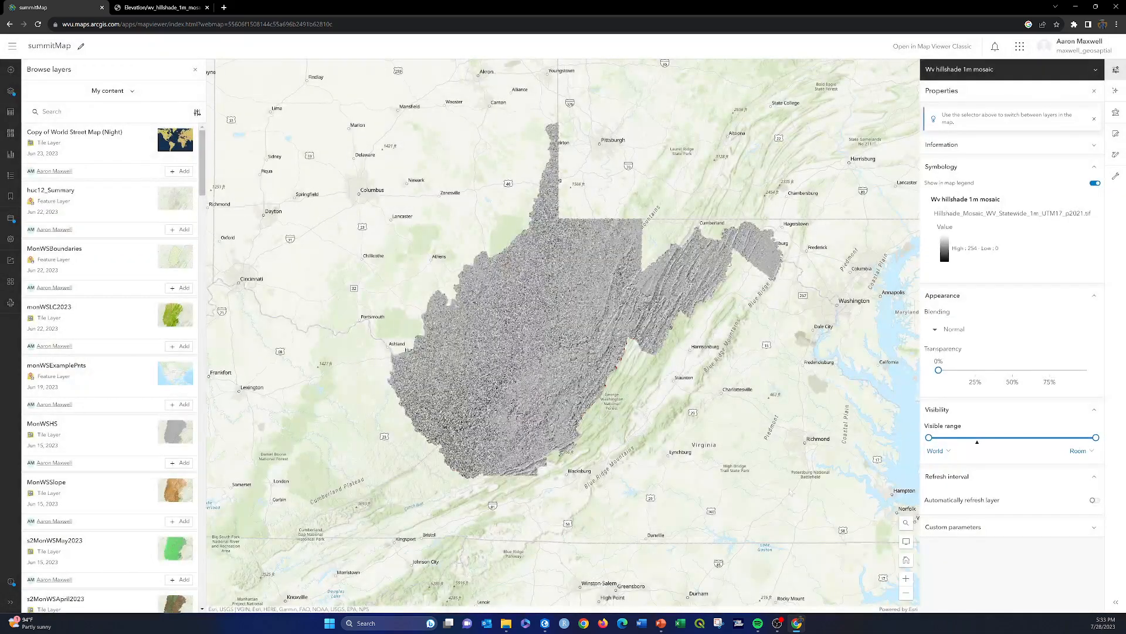
Step: Zoom and pan across the map to inspect the detail of the new hillshade layer
{"action": "scroll", "coordinate": [615, 310], "scroll_direction": "up", "scroll_amount": 2}
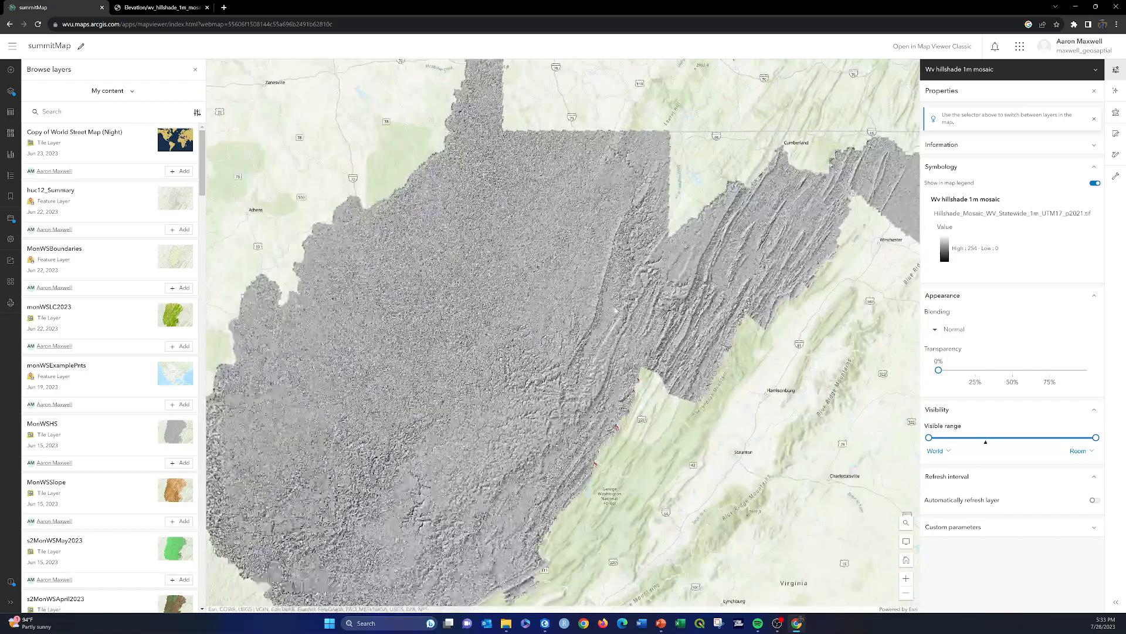
{"action": "scroll", "coordinate": [654, 270], "scroll_direction": "up", "scroll_amount": 5}
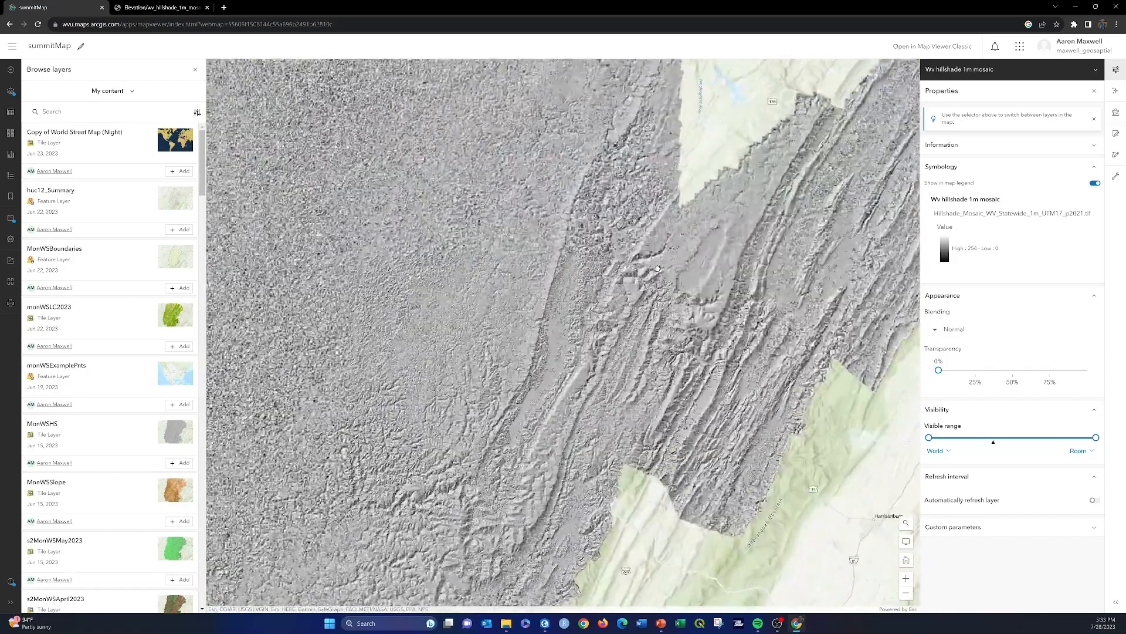
{"action": "scroll", "coordinate": [658, 271], "scroll_direction": "up", "scroll_amount": 3}
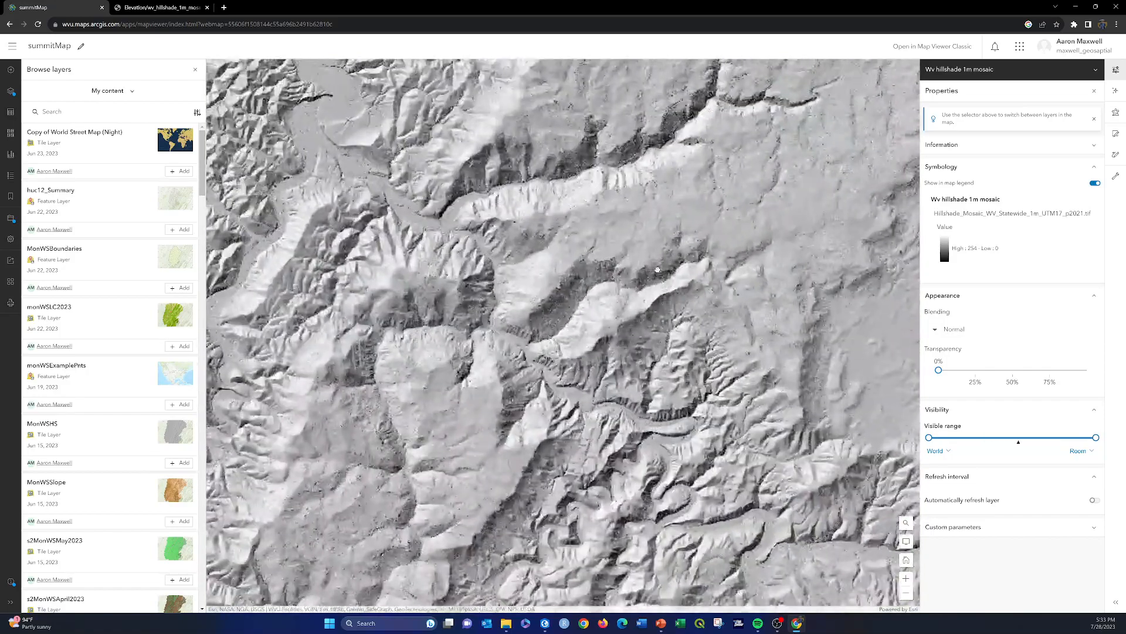
{"action": "left_click_drag", "start_coordinate": [720, 381], "coordinate": [533, 263]}
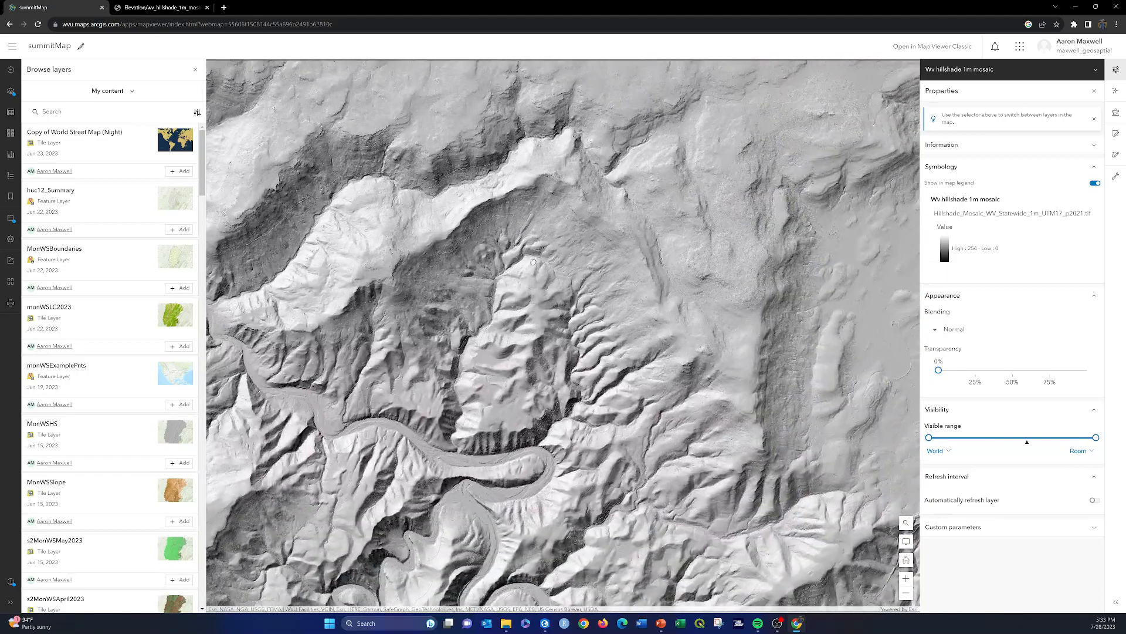
{"action": "left_click_drag", "start_coordinate": [634, 358], "coordinate": [697, 295]}
{"action": "scroll", "coordinate": [698, 295], "scroll_direction": "down", "scroll_amount": 6}
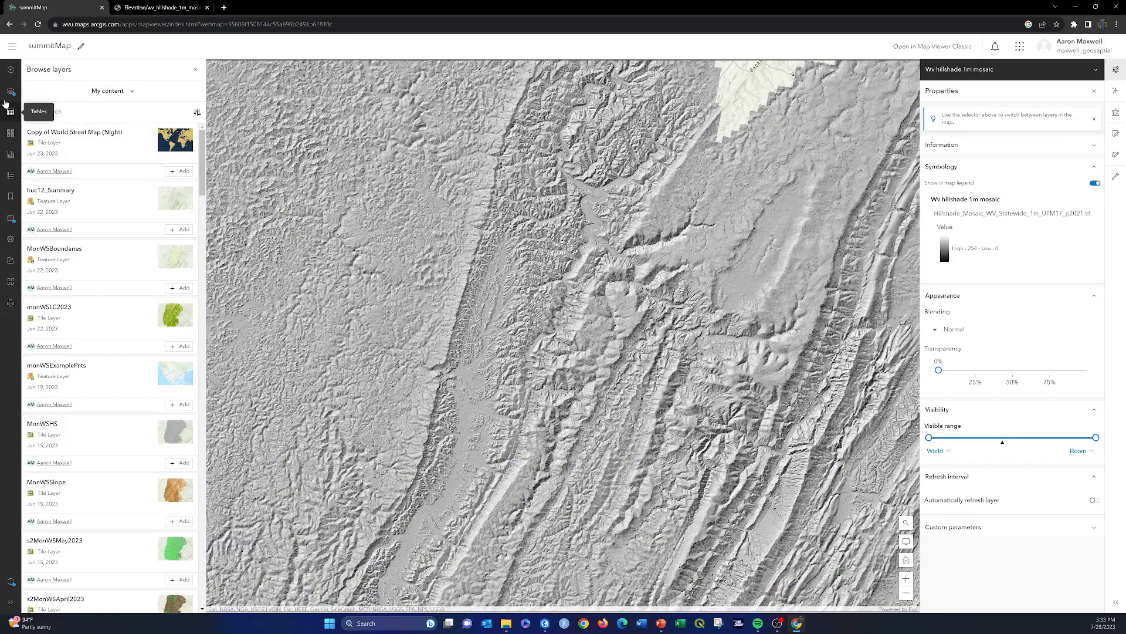
Step: Move the ProclamationBoundary layer above the Wv hillshade 1m mosaic layer in the layers list
{"action": "left_click", "coordinate": [7, 94]}
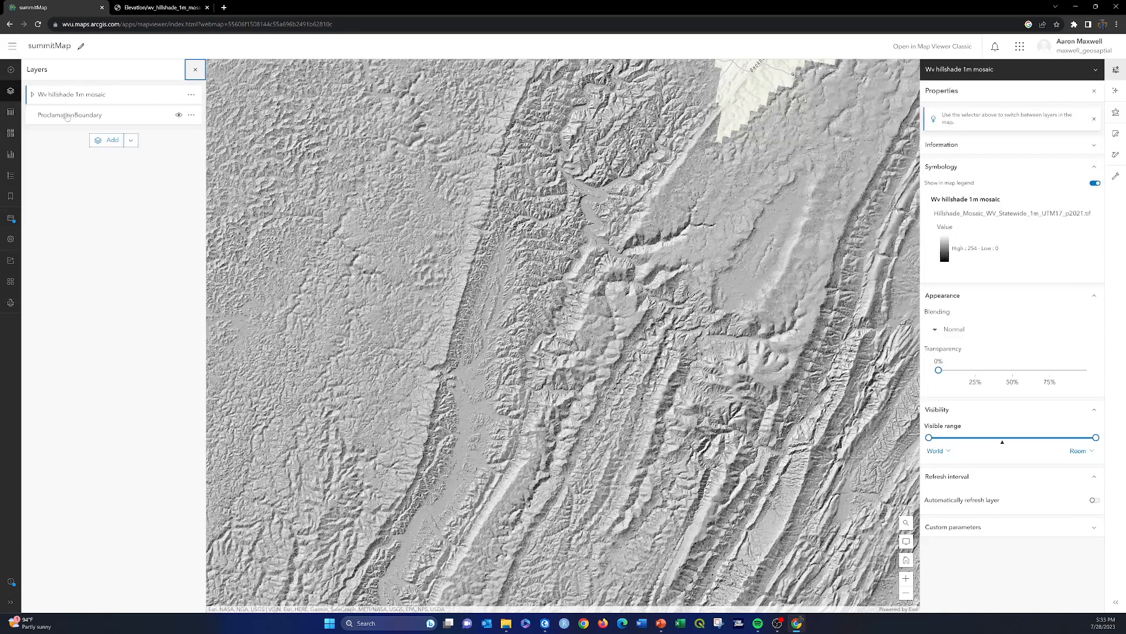
{"action": "left_click_drag", "start_coordinate": [67, 122], "coordinate": [74, 95]}
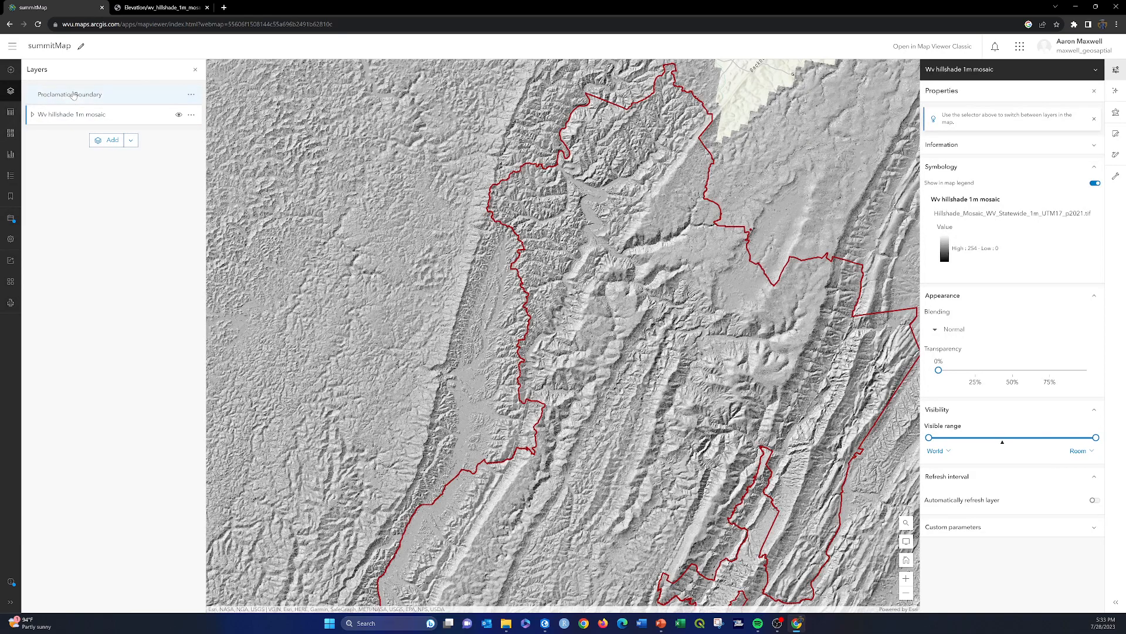
{"action": "scroll", "coordinate": [692, 296], "scroll_direction": "down", "scroll_amount": 5}
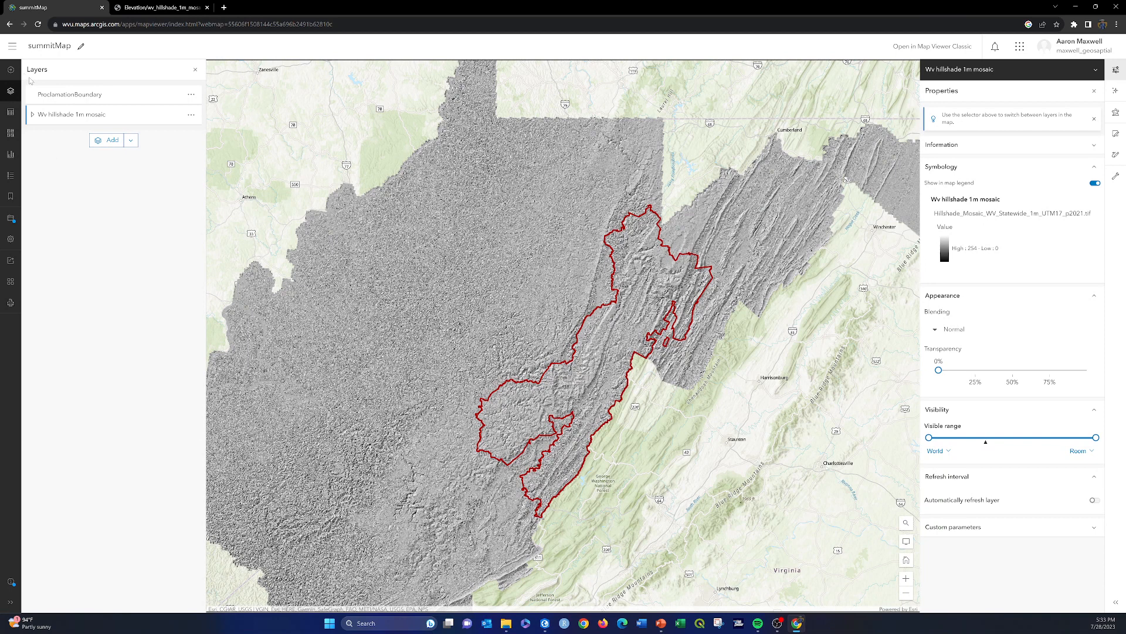
Step: Open the options for adding another layer
{"action": "left_click", "coordinate": [10, 71]}
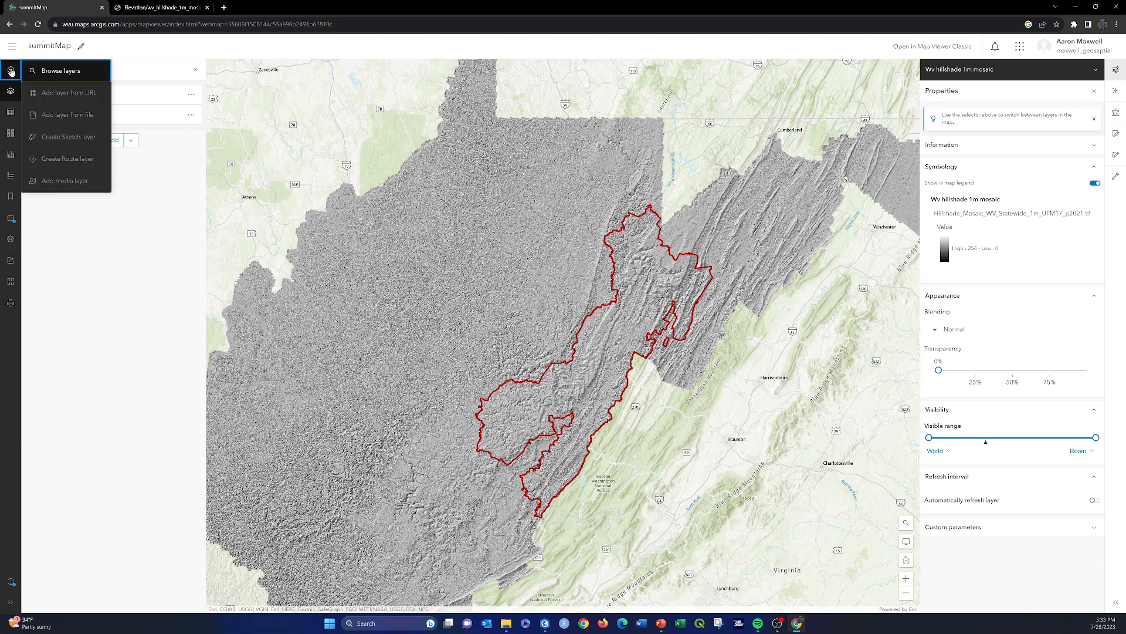